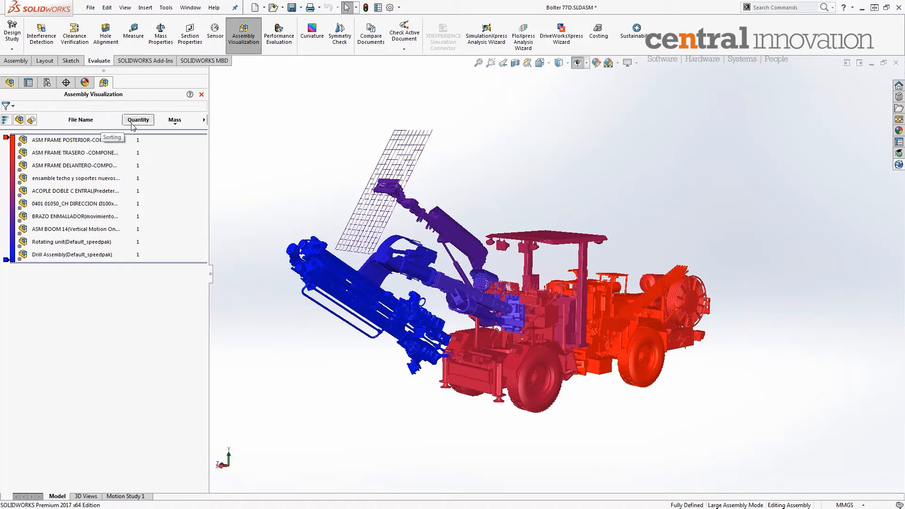
# - Switch the assembly visualization's value column from Mass to Graphics-Triangles so components are ranked and coloured by it
pyautogui.click(174, 120)
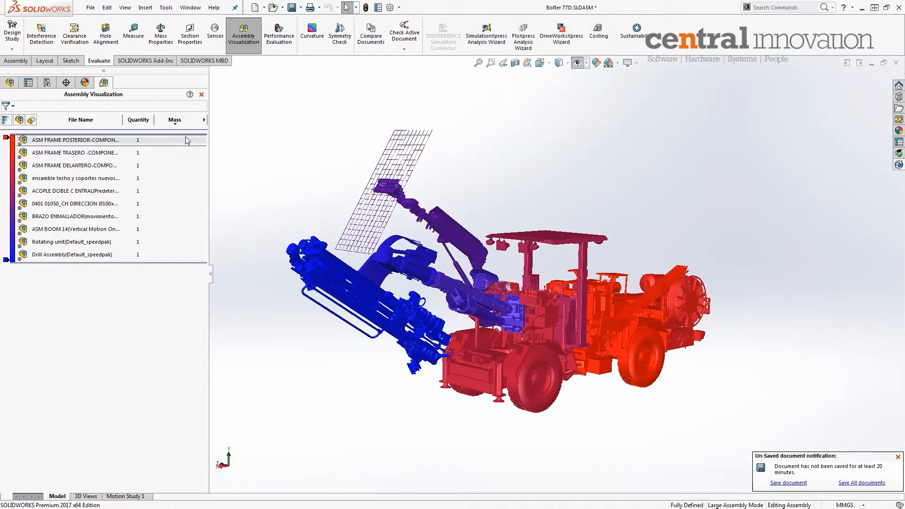
pyautogui.click(203, 120)
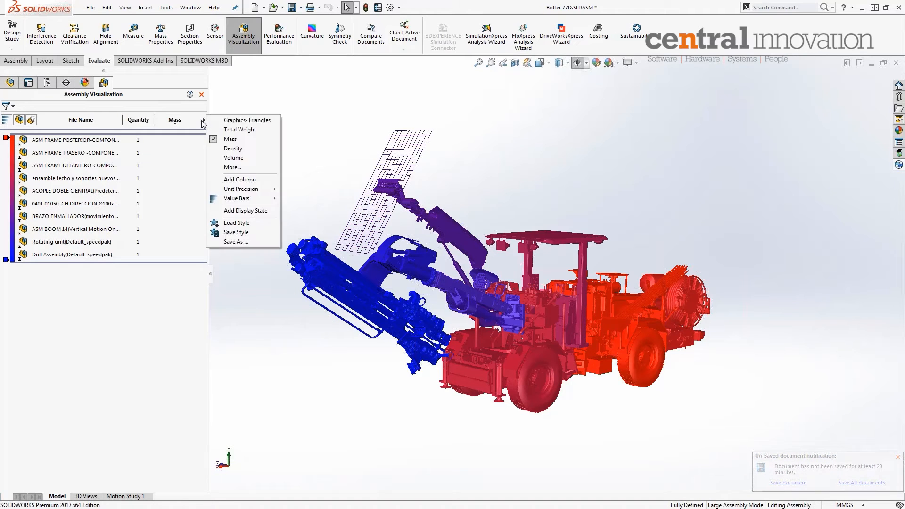
pyautogui.click(227, 121)
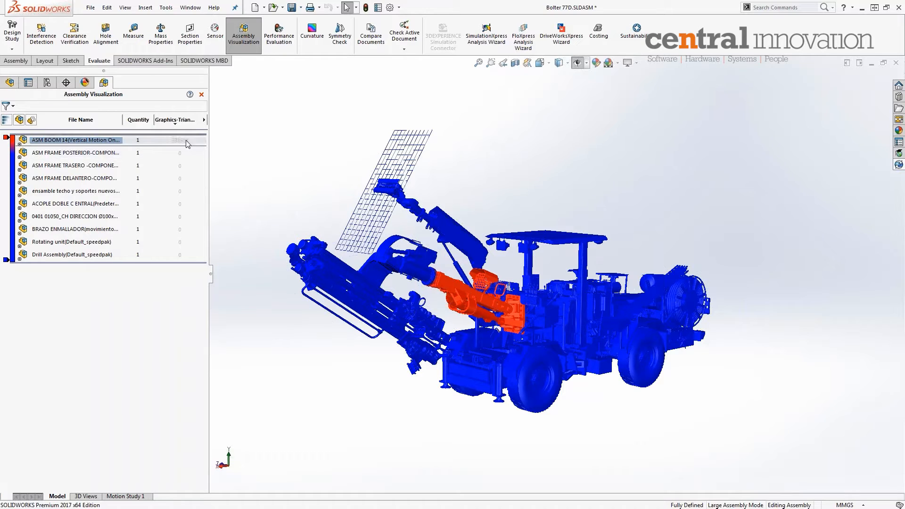
# - Define a custom column using the SW-Open Time property and colour the components by it
pyautogui.click(204, 120)
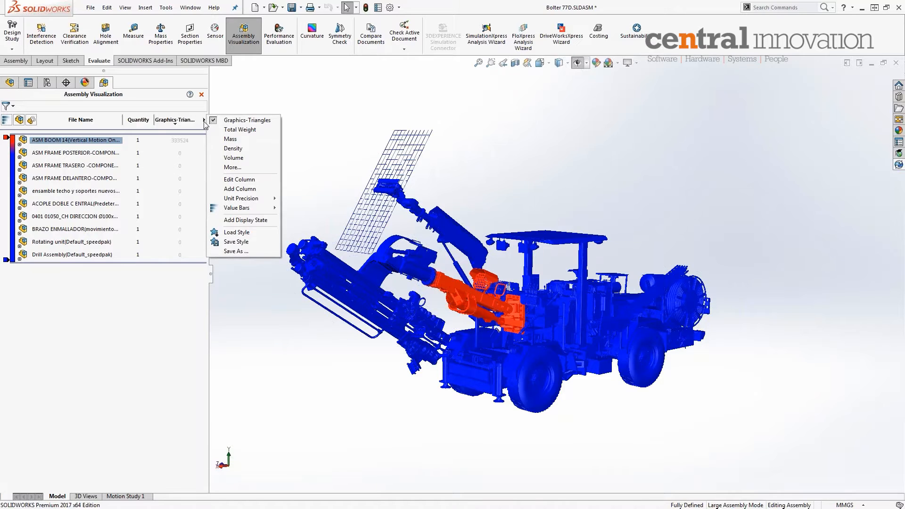
pyautogui.click(232, 167)
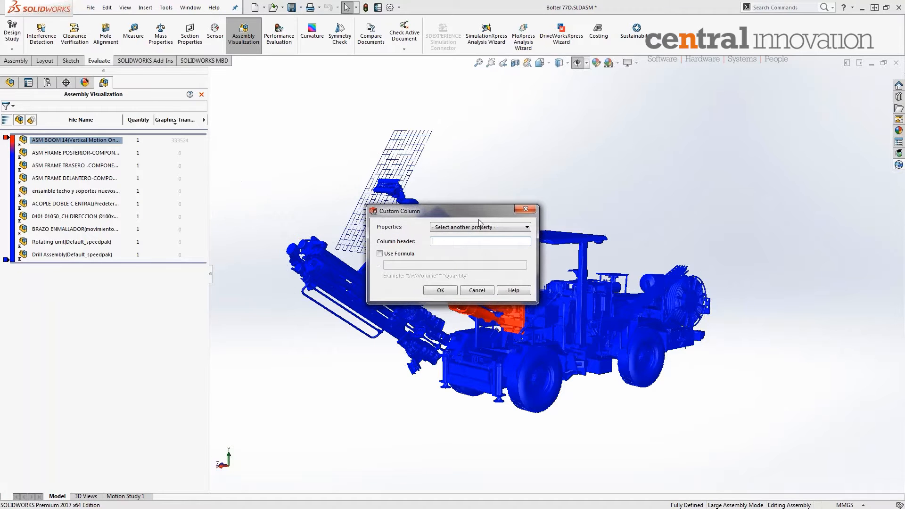
pyautogui.click(490, 229)
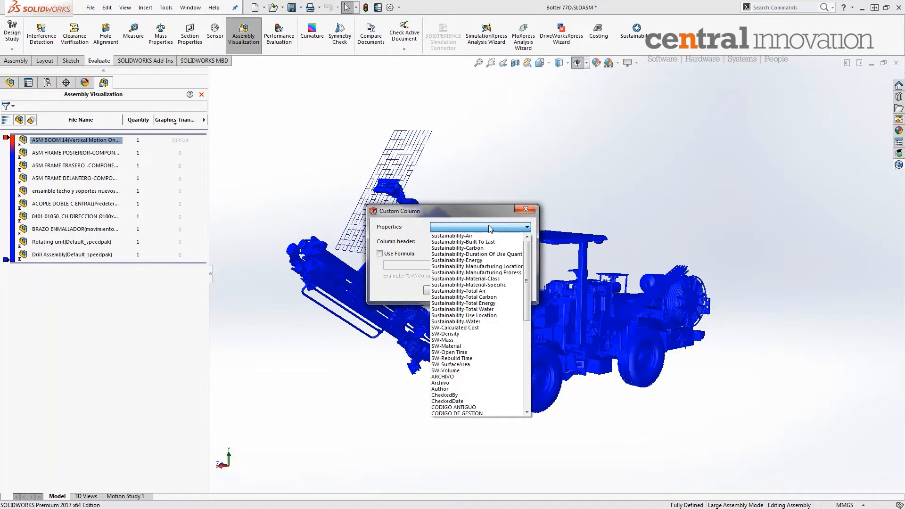
pyautogui.click(474, 352)
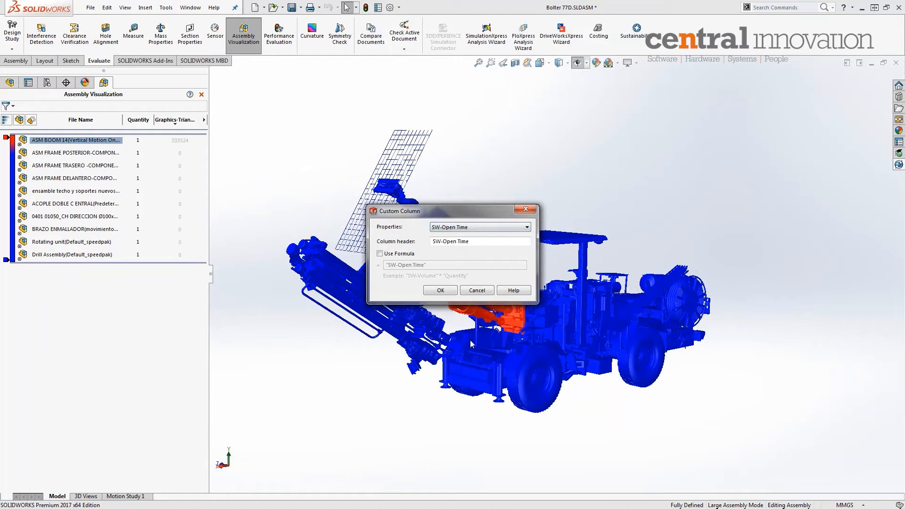
pyautogui.click(441, 291)
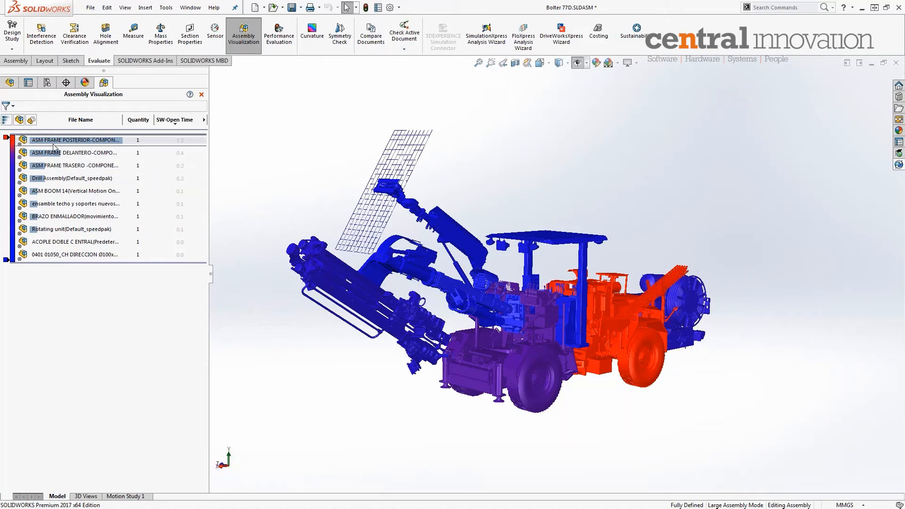
# - Turn the value bars in the component list off and back on
pyautogui.click(6, 123)
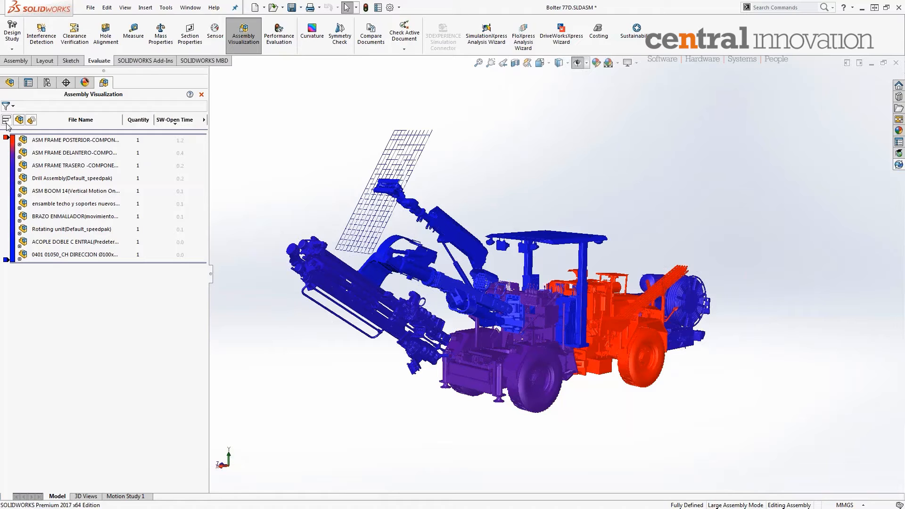
pyautogui.click(6, 124)
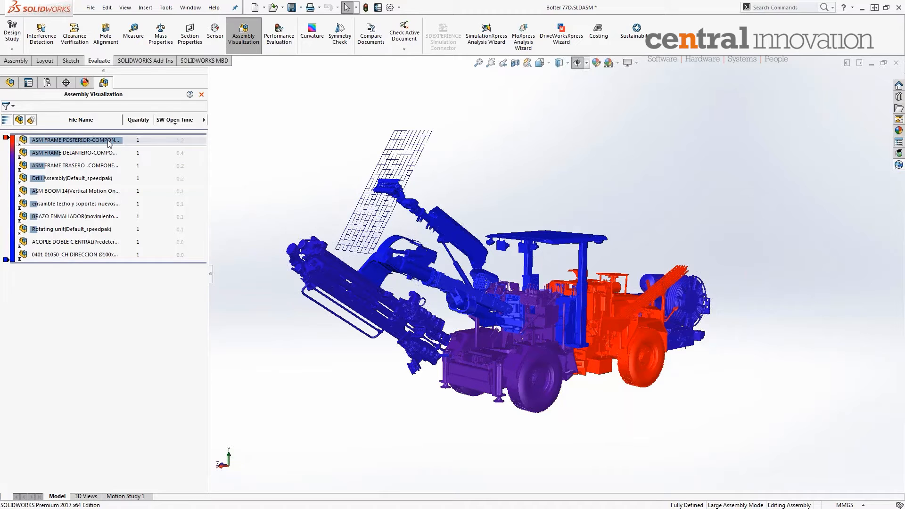
pyautogui.moveTo(182, 144)
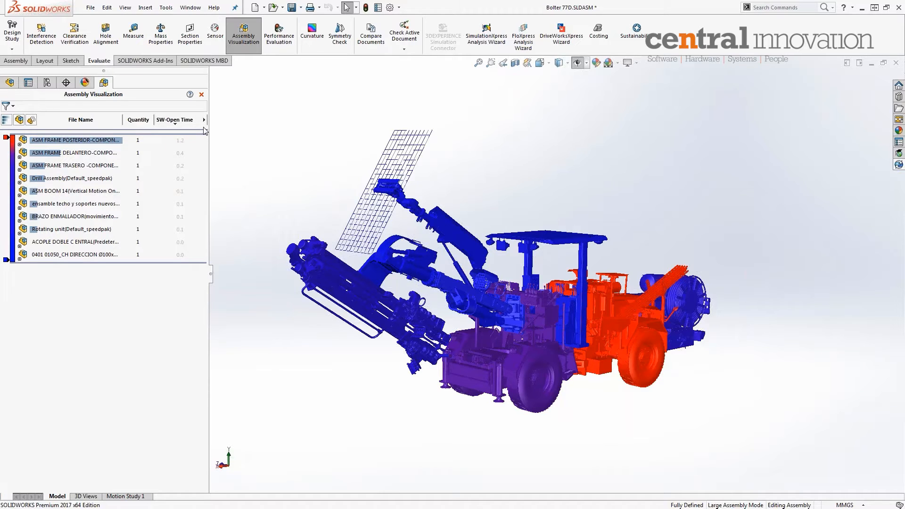
# - Show the components in a flat, ungrouped parts view, browse it, and restore the grouped, nested assembly view
pyautogui.click(19, 120)
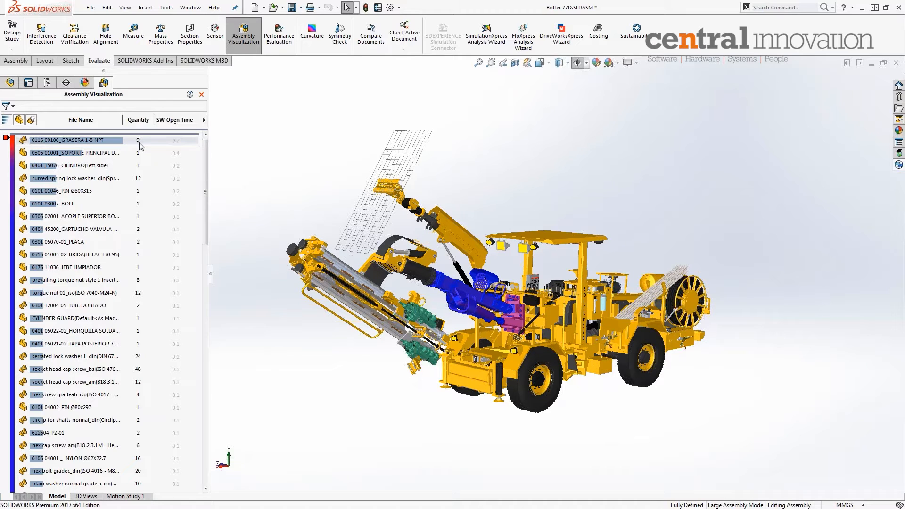
pyautogui.click(31, 121)
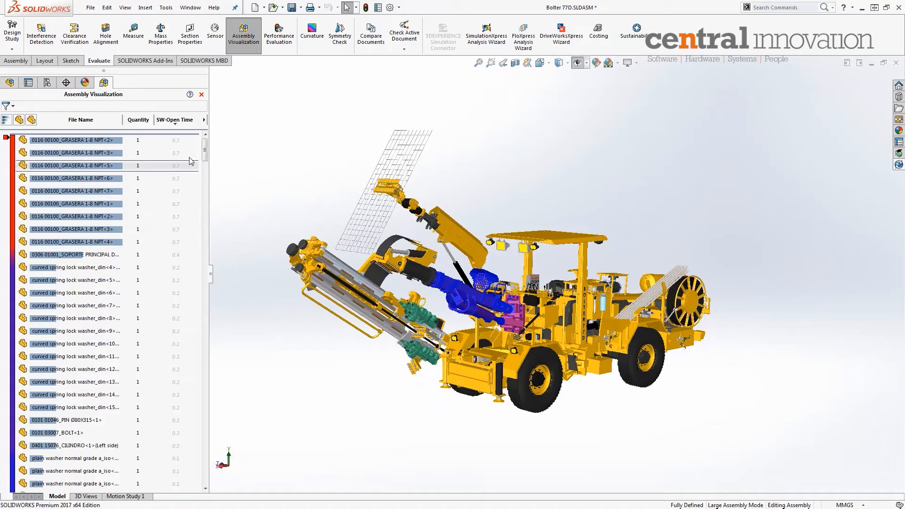
pyautogui.moveTo(205, 154); pyautogui.dragTo(211, 483)
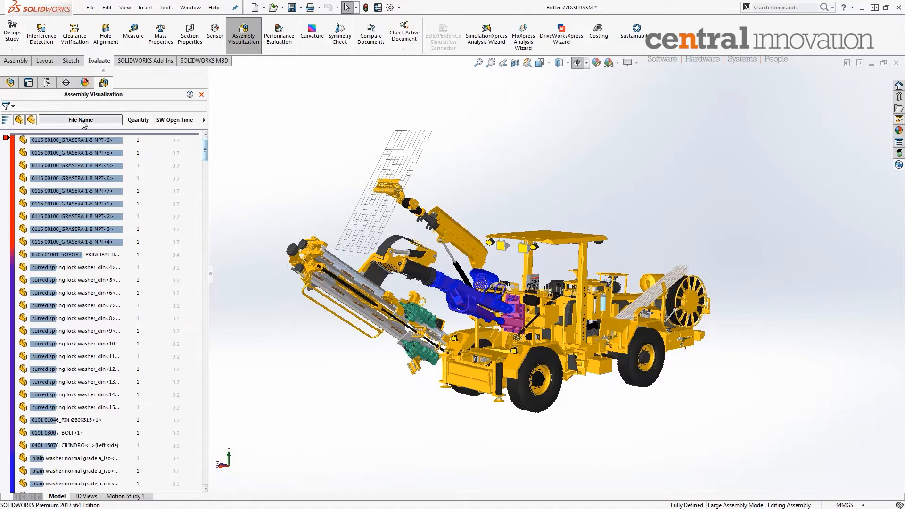
pyautogui.click(32, 121)
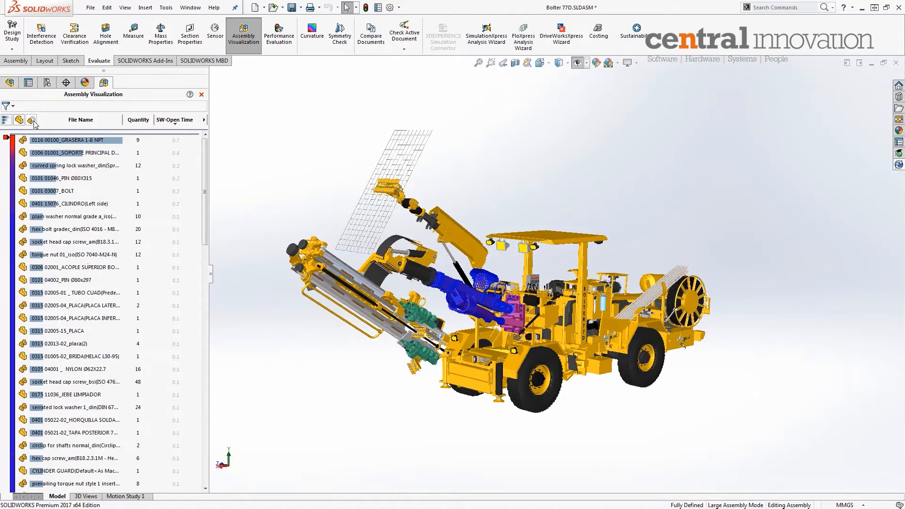
pyautogui.click(19, 120)
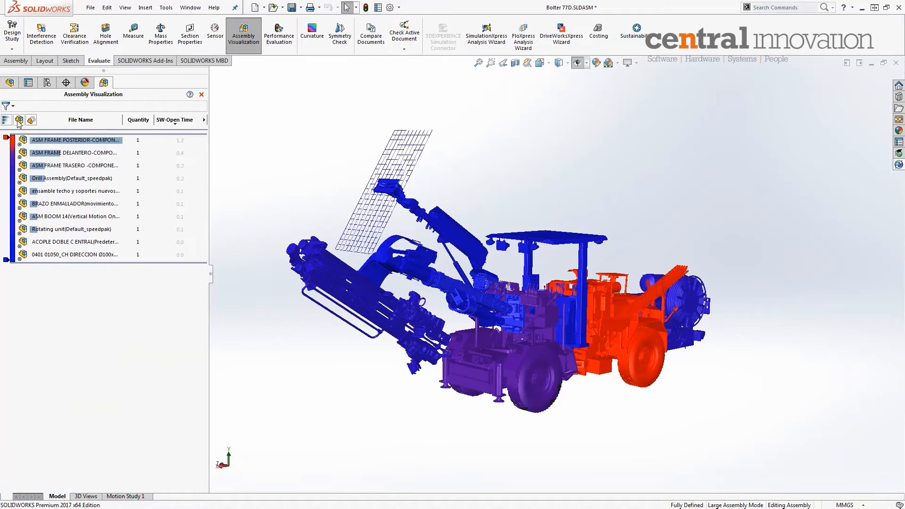
pyautogui.click(205, 120)
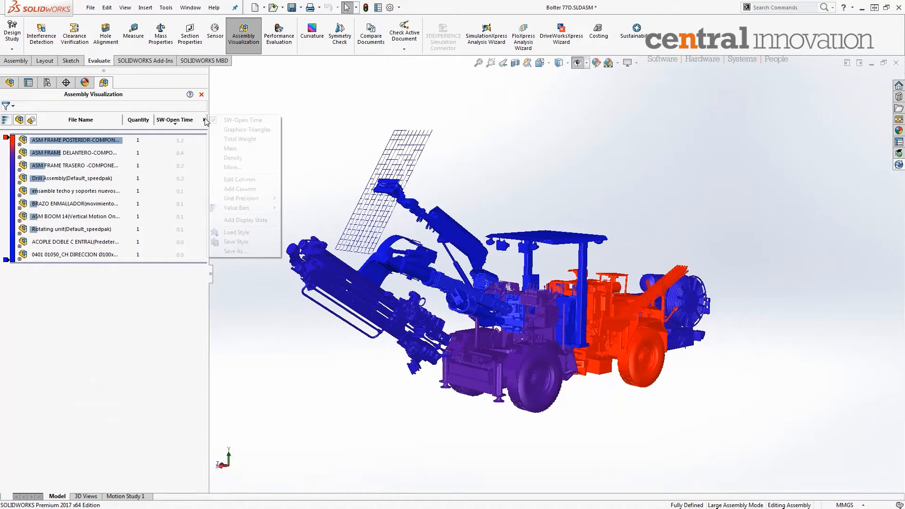
pyautogui.click(169, 97)
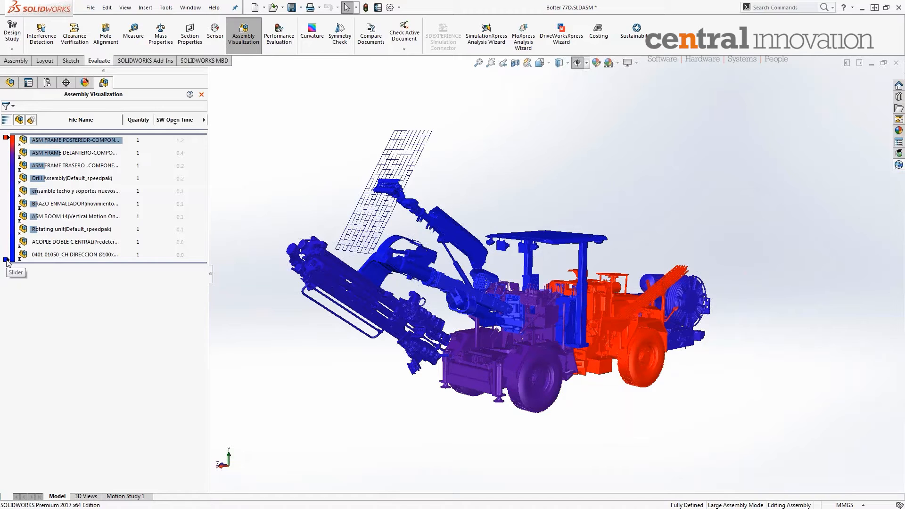
# - Move the blue slider up to the BRAZO ENMALLADOR row and return it to the end of the colour bar
pyautogui.moveTo(7, 261); pyautogui.dragTo(10, 229)
pyautogui.moveTo(6, 227)
pyautogui.mouseDown()
pyautogui.moveTo(5, 264)
pyautogui.moveTo(8, 213)
pyautogui.mouseUp()
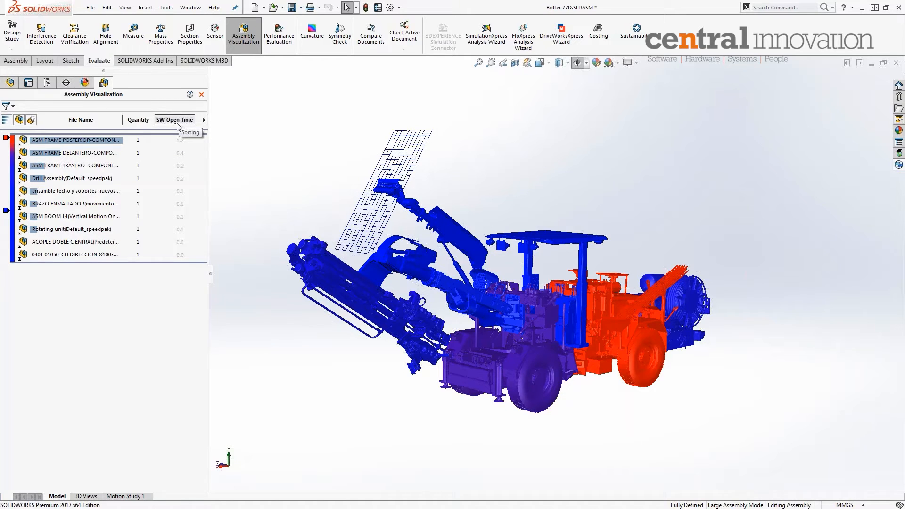
pyautogui.moveTo(7, 210); pyautogui.dragTo(6, 267)
# - Add a green slider midway along the colour bar and shift it slightly upward to the BRAZO ENMALLADOR row
pyautogui.click(6, 209)
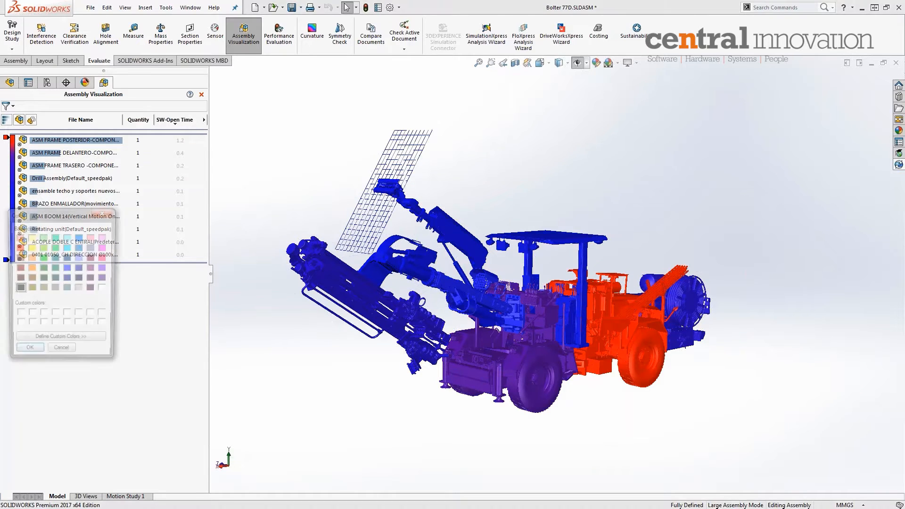
pyautogui.click(43, 258)
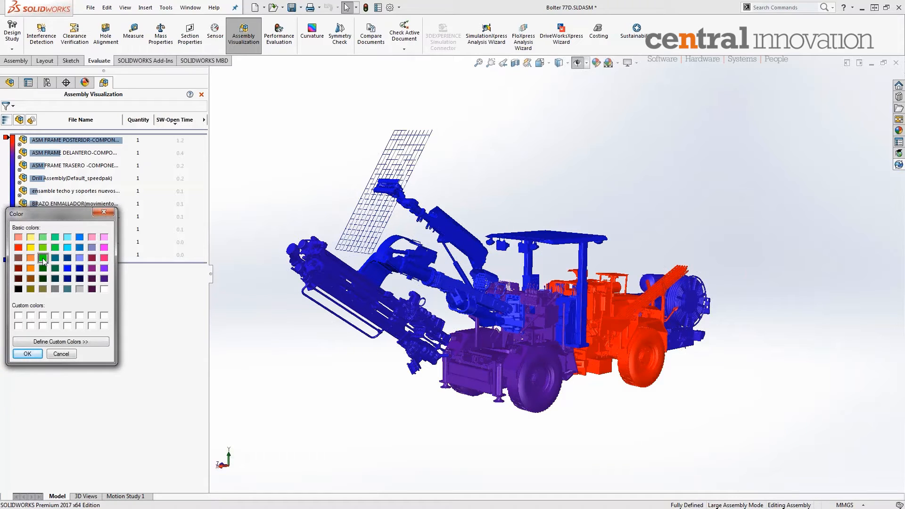
pyautogui.click(28, 354)
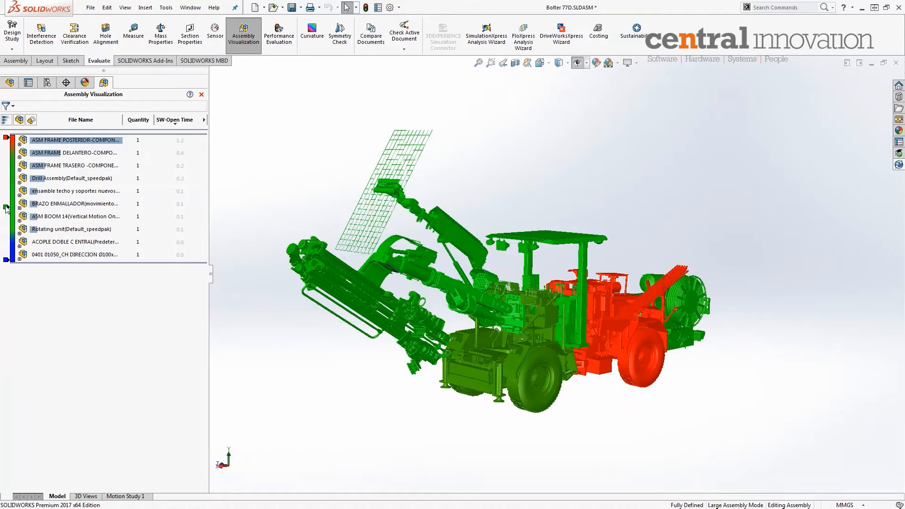
pyautogui.moveTo(7, 209); pyautogui.dragTo(6, 202)
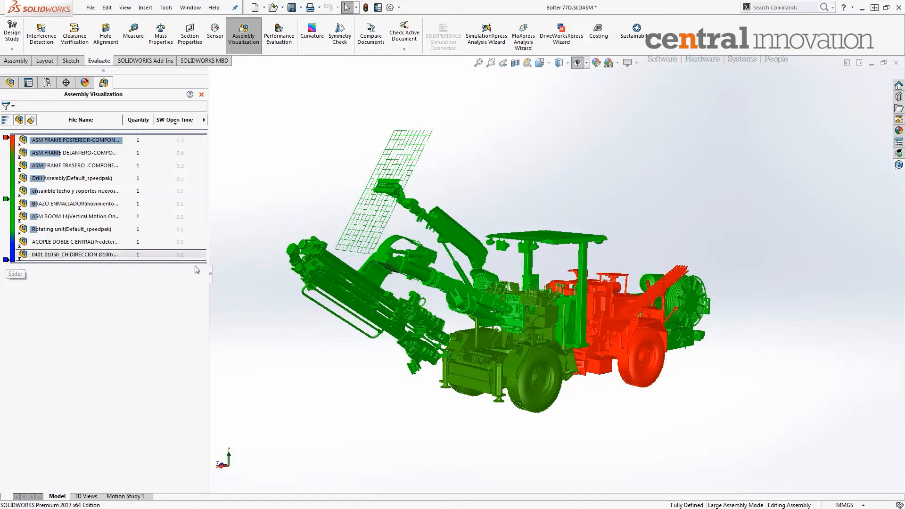
# - Inspect the blue components at the central joint from below and add a purple slider above the green one
pyautogui.moveTo(298, 319); pyautogui.dragTo(238, 319, button='middle')
pyautogui.scroll(-6, 565, 428)
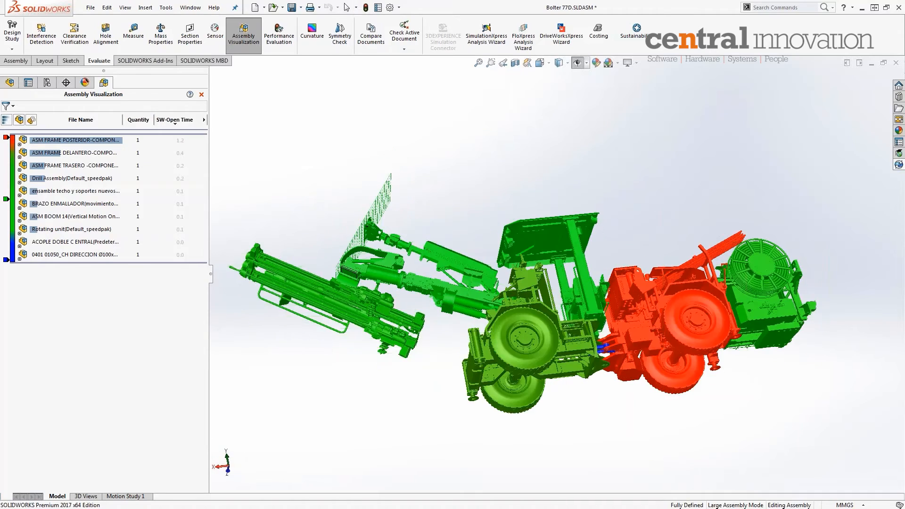
pyautogui.scroll(-2, 651, 373)
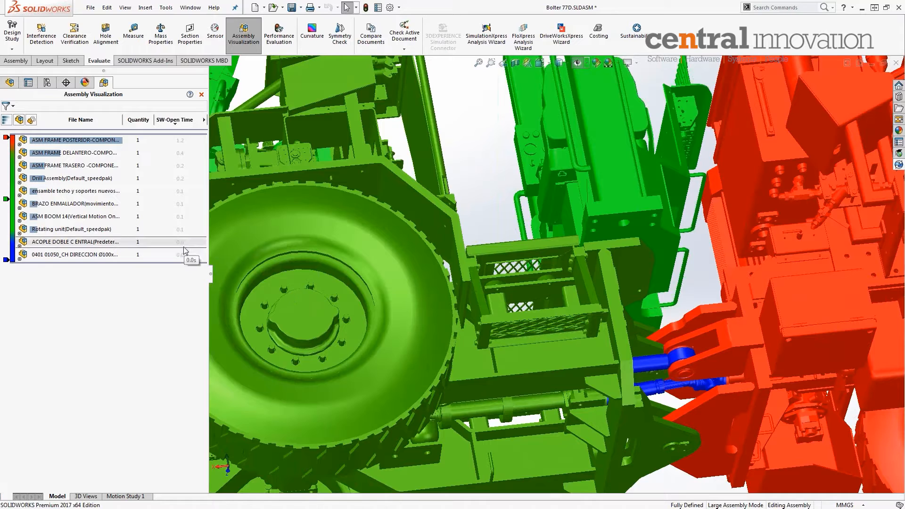
pyautogui.scroll(5, 617, 314)
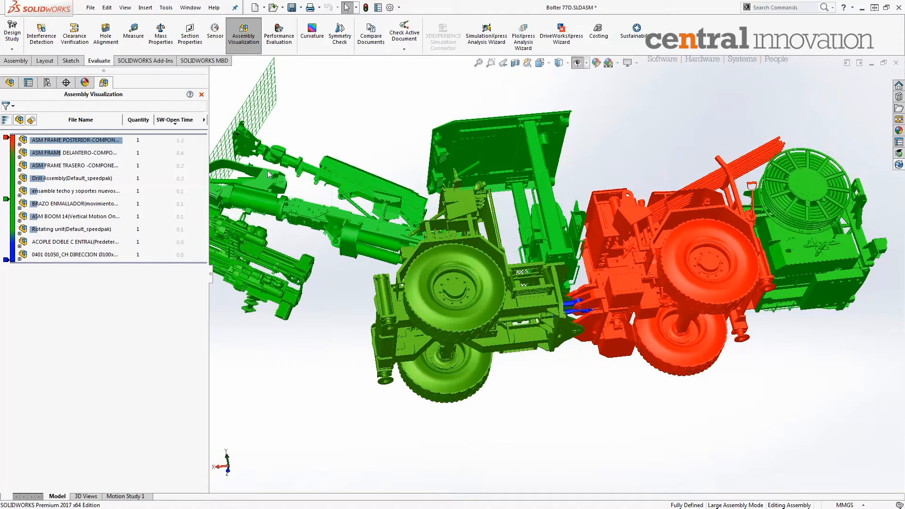
pyautogui.doubleClick(6, 200)
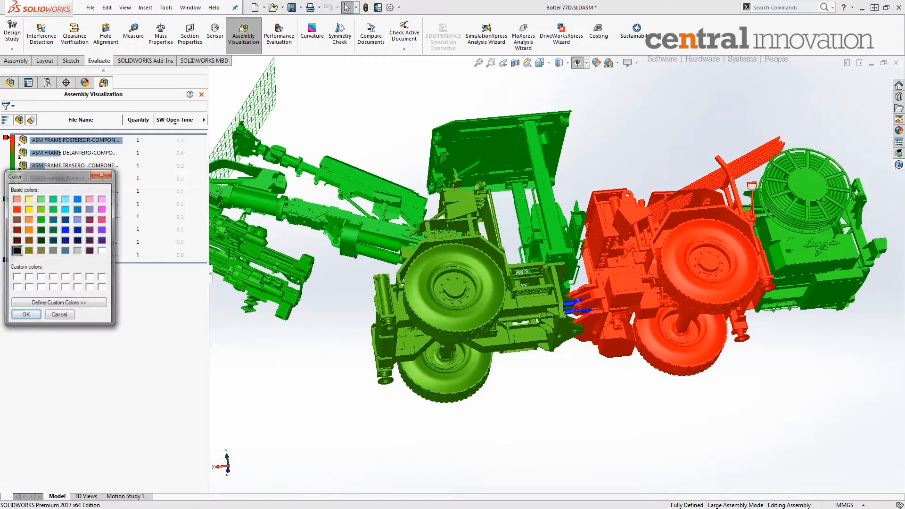
pyautogui.click(102, 230)
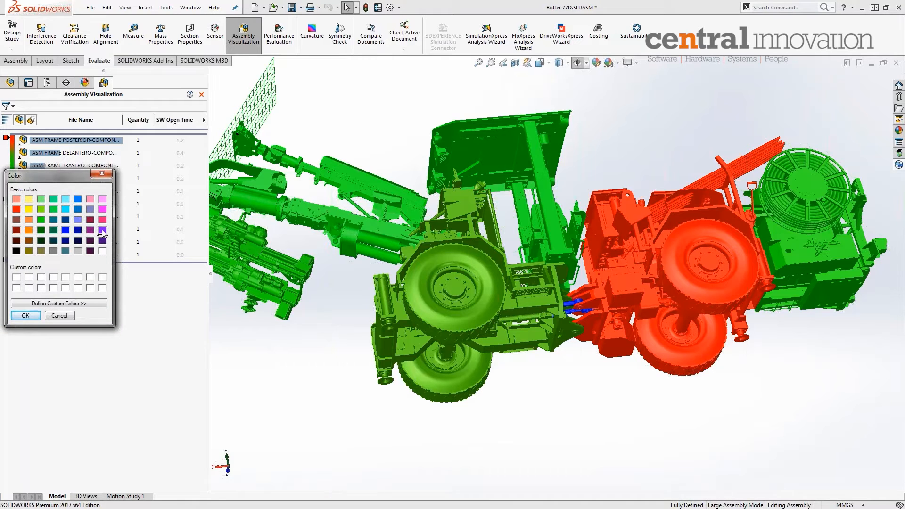
pyautogui.click(27, 315)
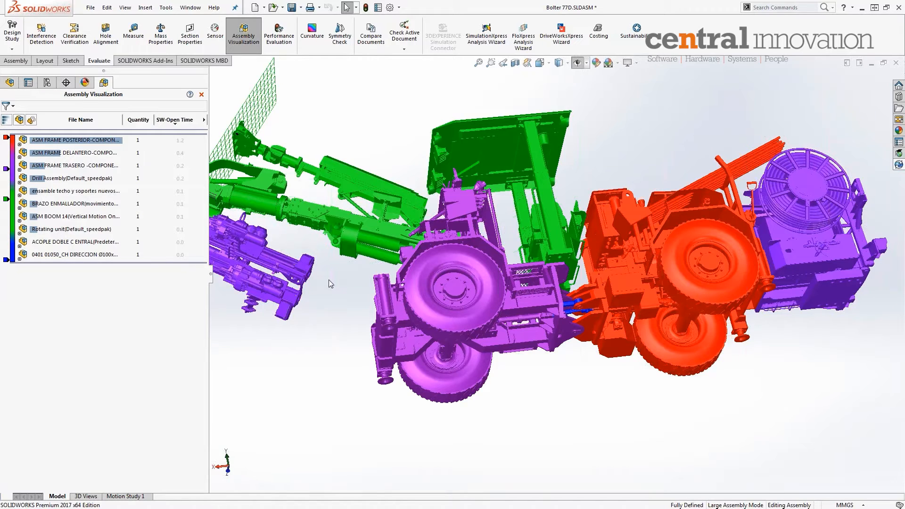
# - Switch the visualization's value column to Graphics-Triangles and replace it with a custom column for the SW-Rebuild Time property
pyautogui.click(204, 120)
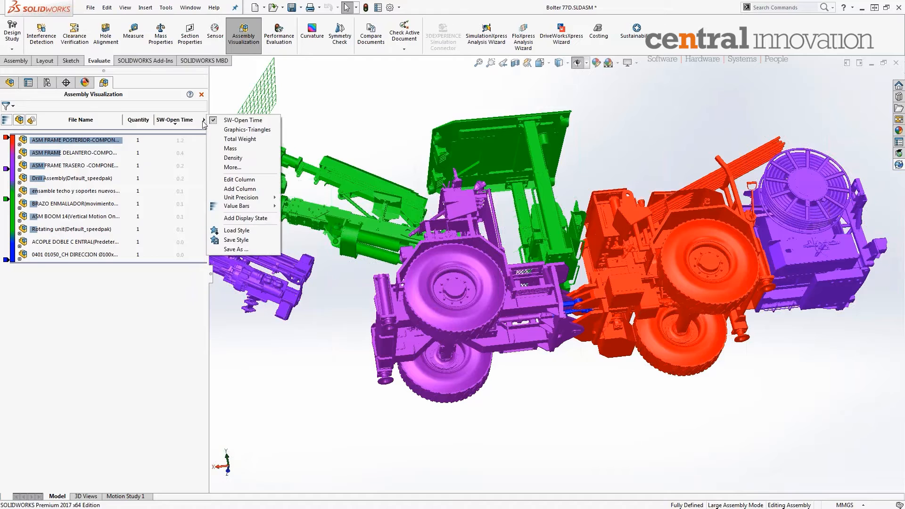
pyautogui.click(245, 130)
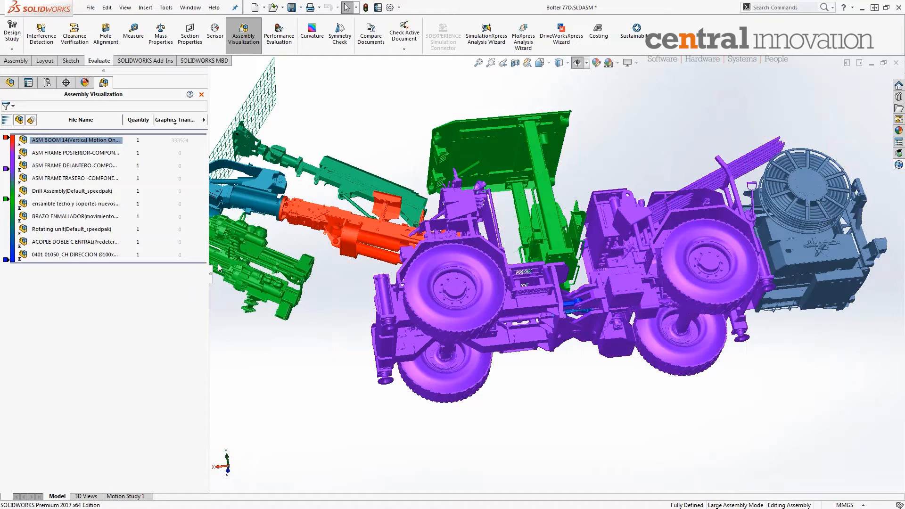
pyautogui.click(204, 120)
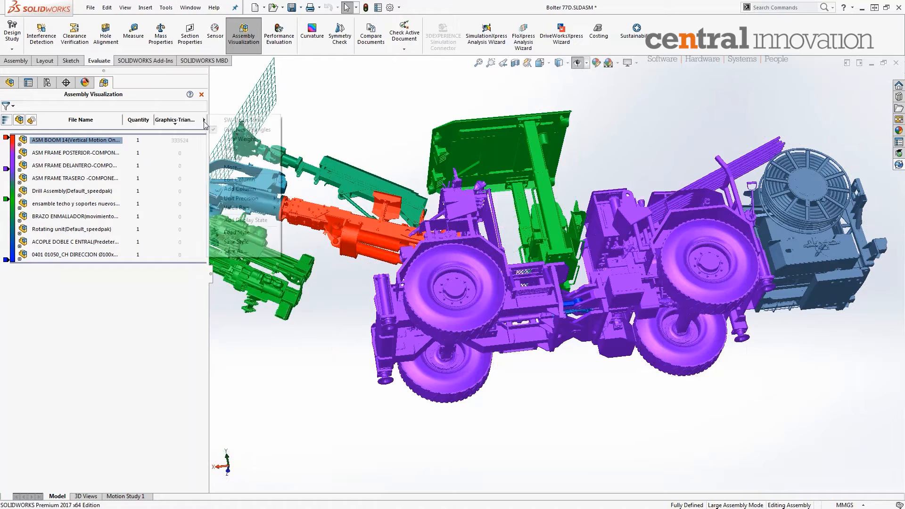
pyautogui.click(234, 167)
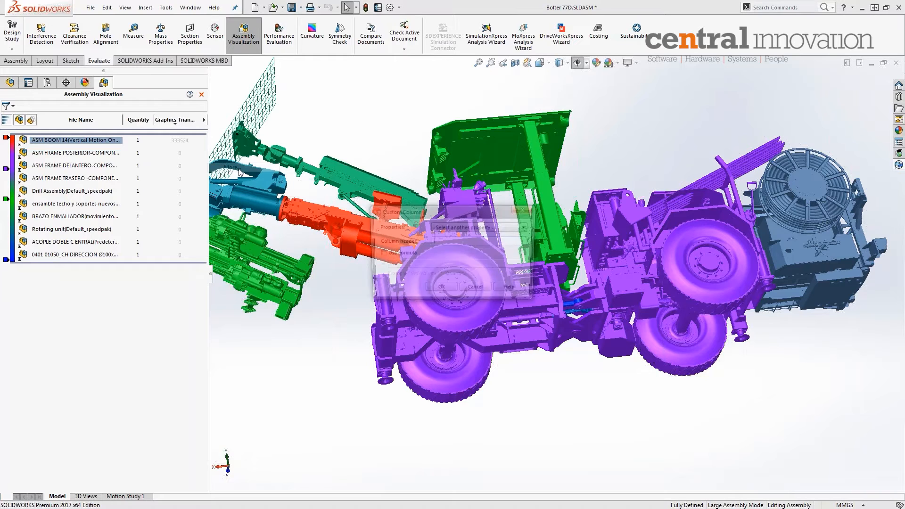
pyautogui.click(468, 228)
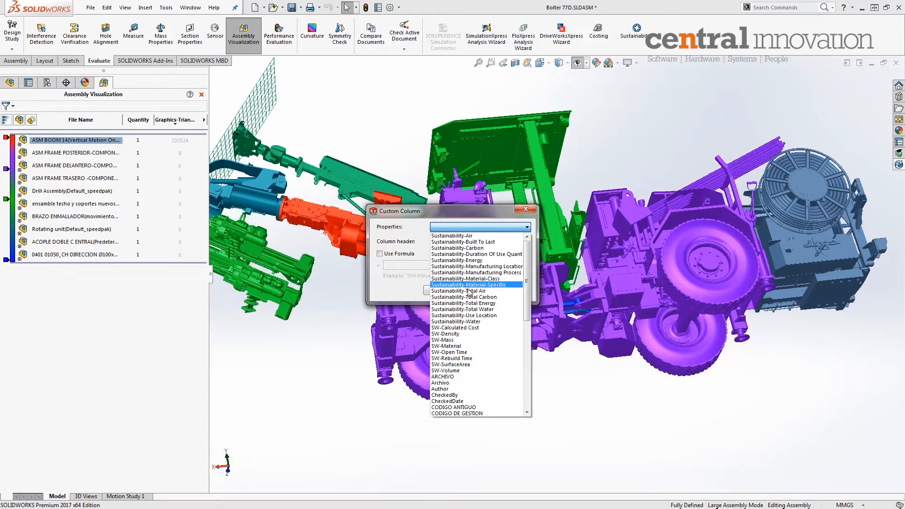
pyautogui.click(472, 359)
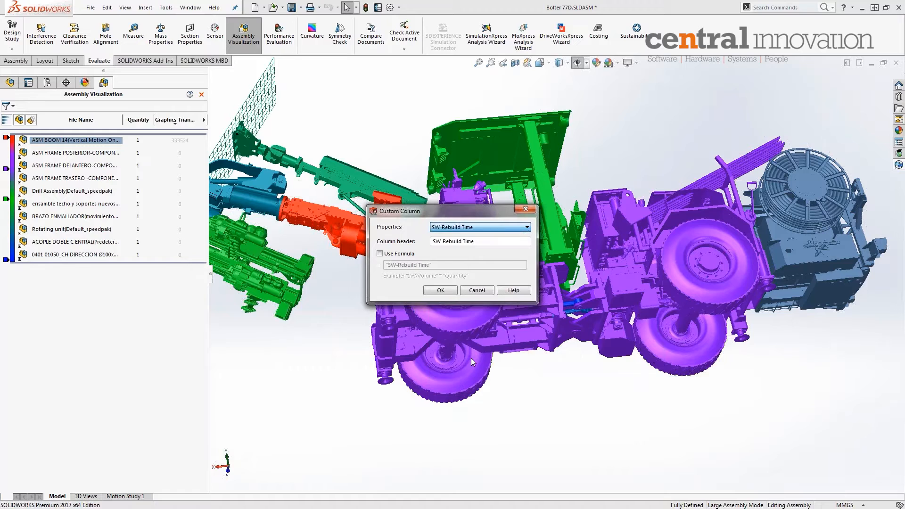
pyautogui.click(440, 290)
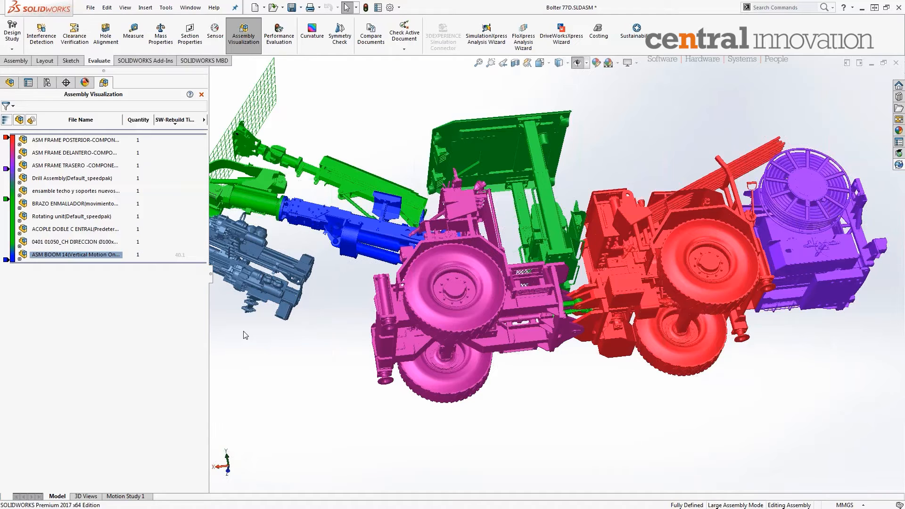
# - Examine the options and file formats for saving the visualization table, cancel the export and close Assembly Visualization
pyautogui.click(203, 120)
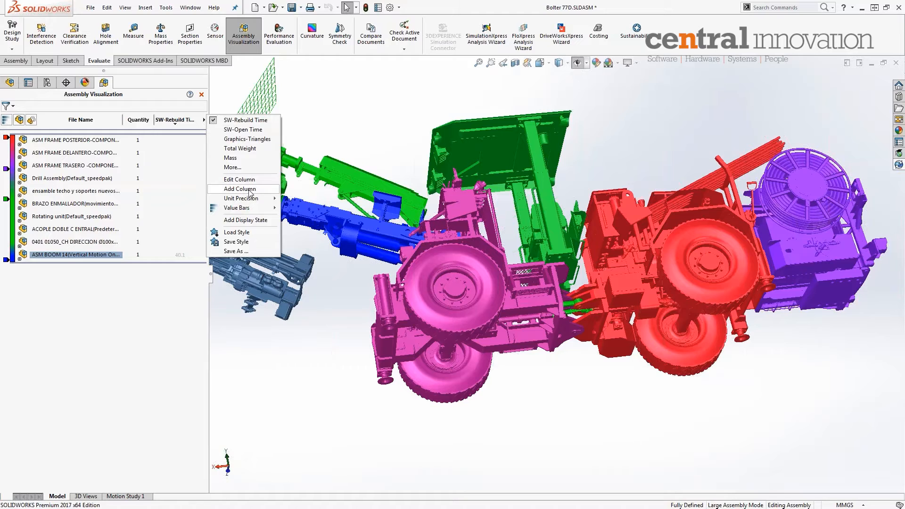
pyautogui.moveTo(252, 199)
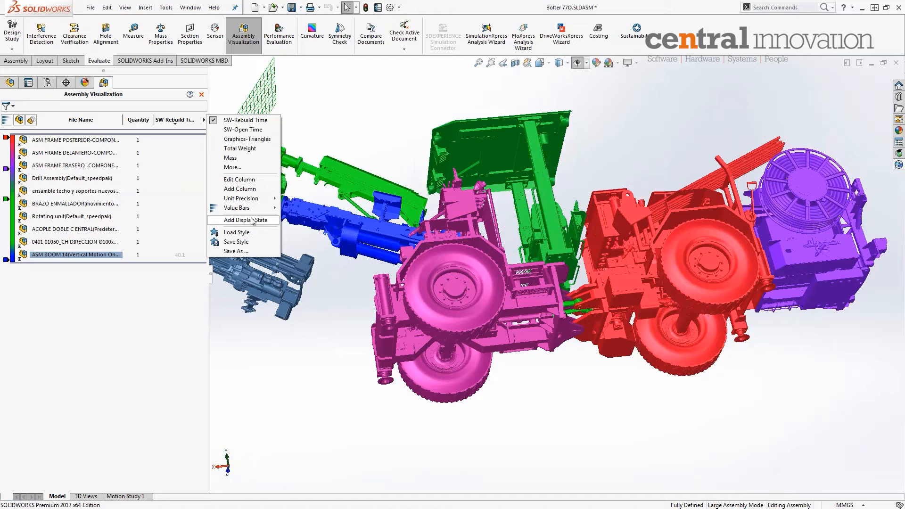
pyautogui.click(252, 251)
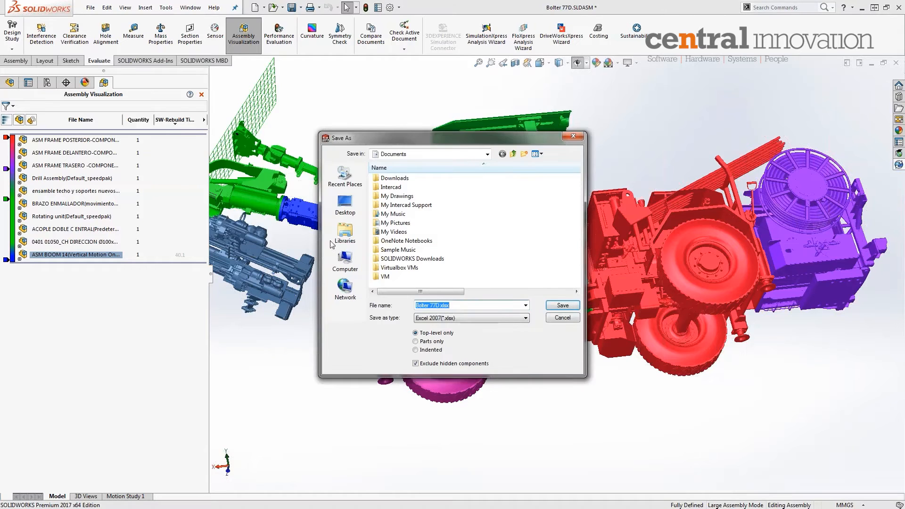
pyautogui.moveTo(391, 142); pyautogui.dragTo(314, 120)
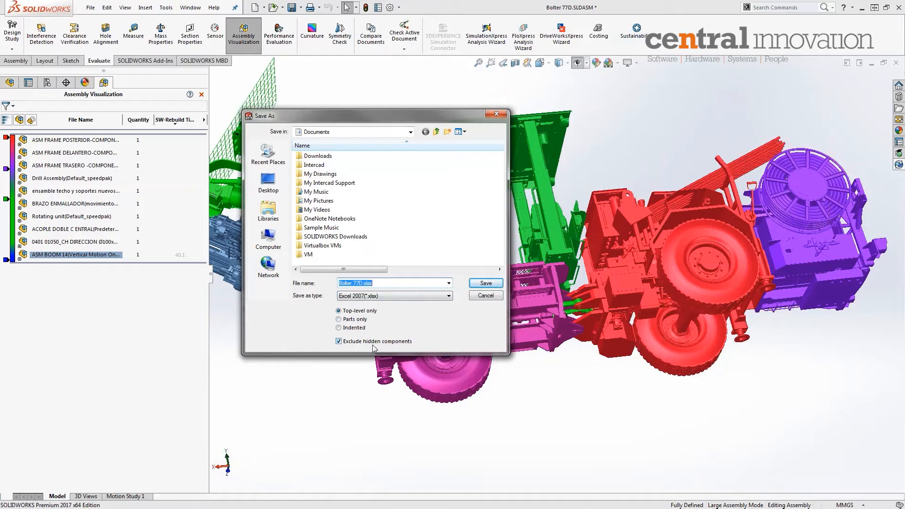
pyautogui.click(449, 296)
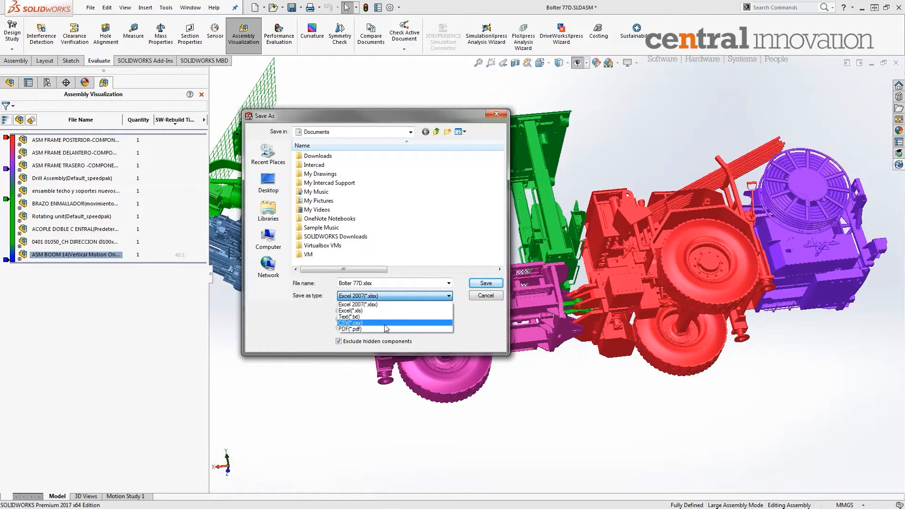
pyautogui.click(479, 323)
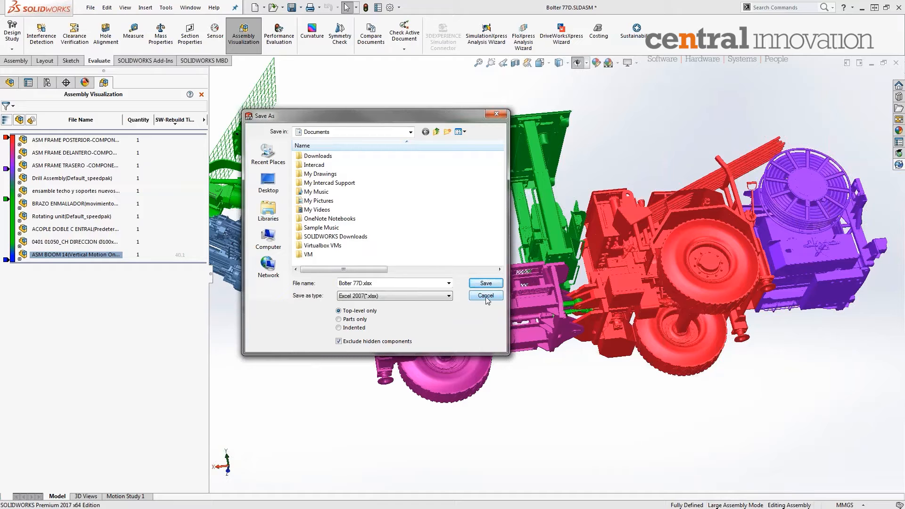
pyautogui.click(486, 296)
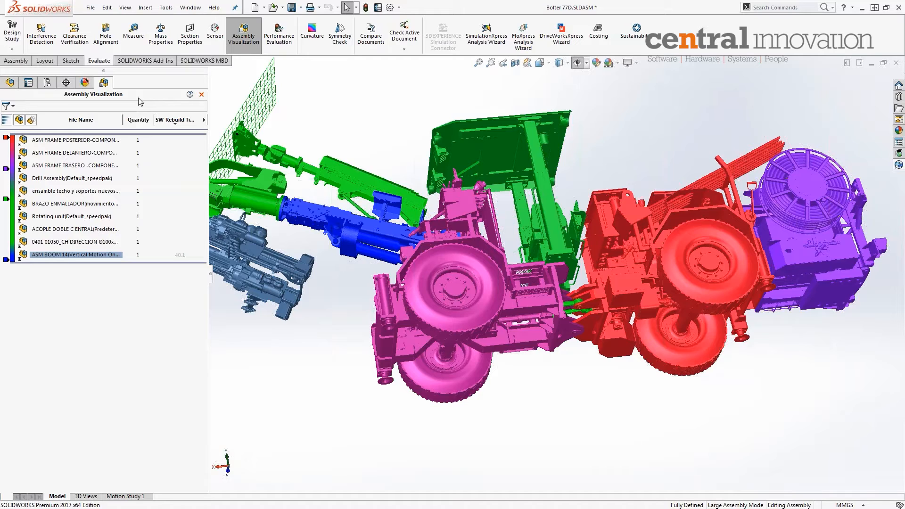
pyautogui.click(204, 98)
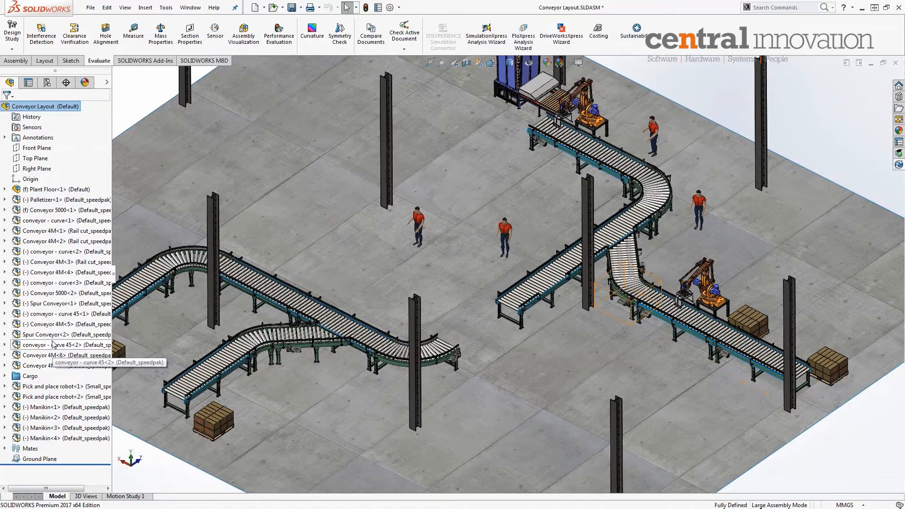
# - Start inserting an existing part or assembly into the Conveyor Layout assembly and open the file browser
pyautogui.moveTo(53, 325)
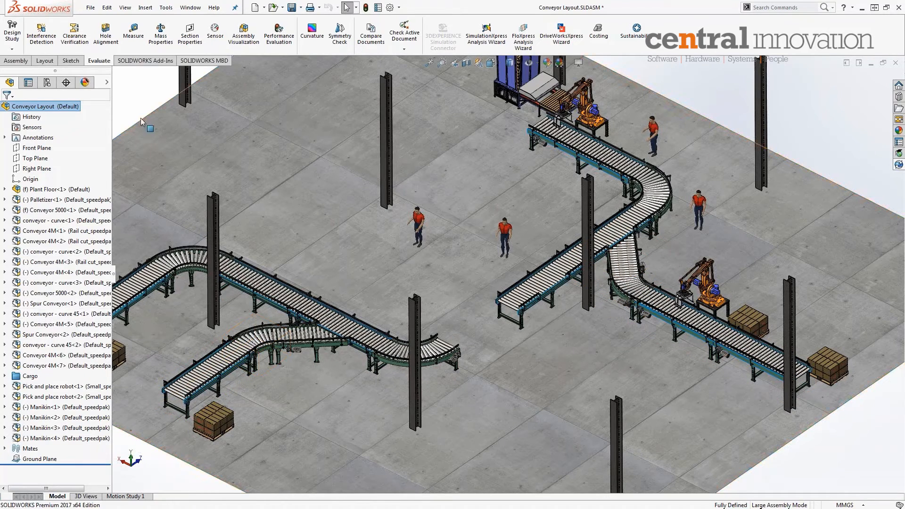
pyautogui.click(144, 7)
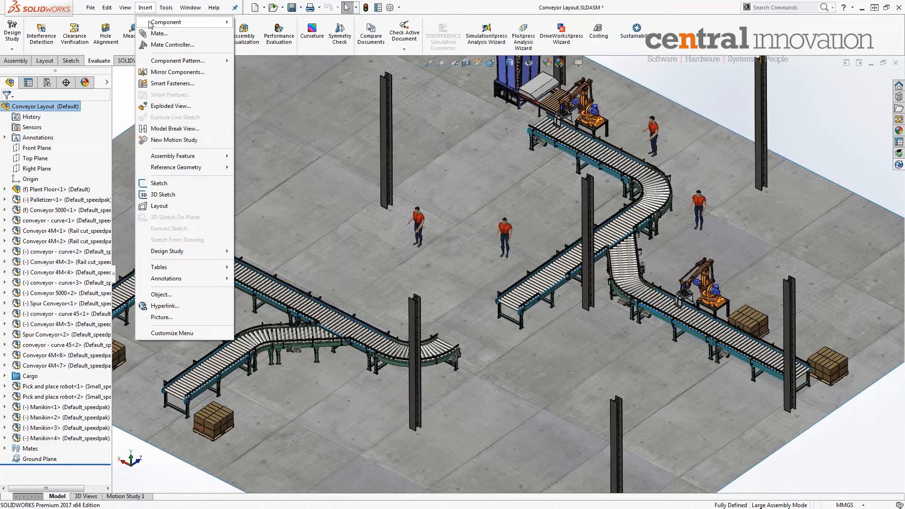
pyautogui.moveTo(150, 24)
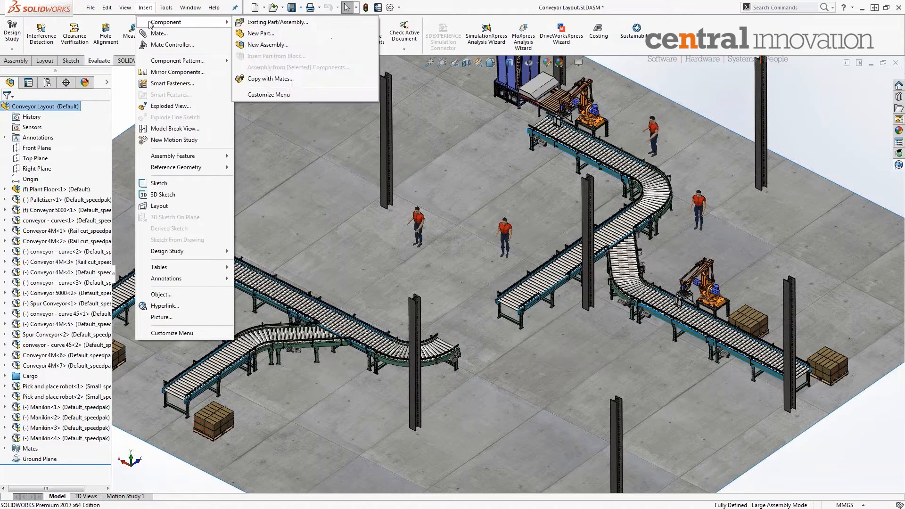
pyautogui.click(257, 24)
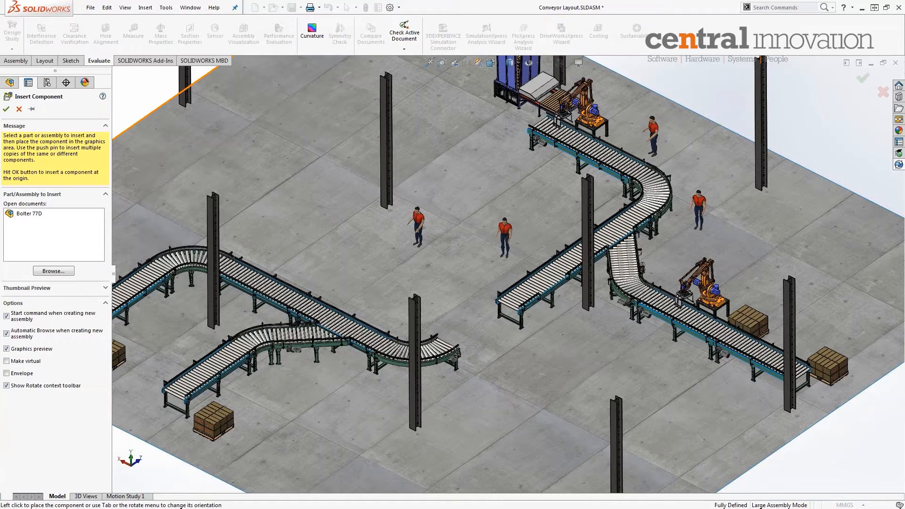
pyautogui.click(57, 274)
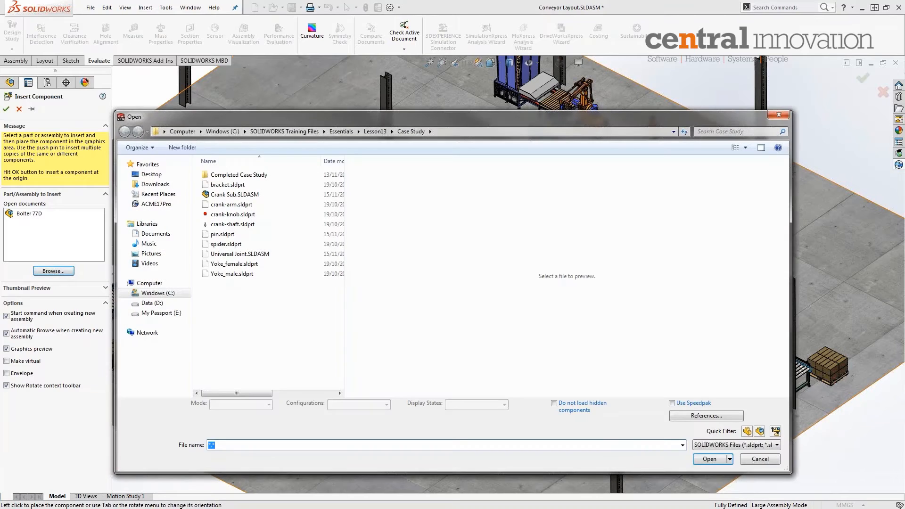
# - Browse from Documents to the folder Intercad > Webinars > Webinar Docs > 2017 > LAM - Part 4 > 11 - Magnetic Mates
pyautogui.click(375, 132)
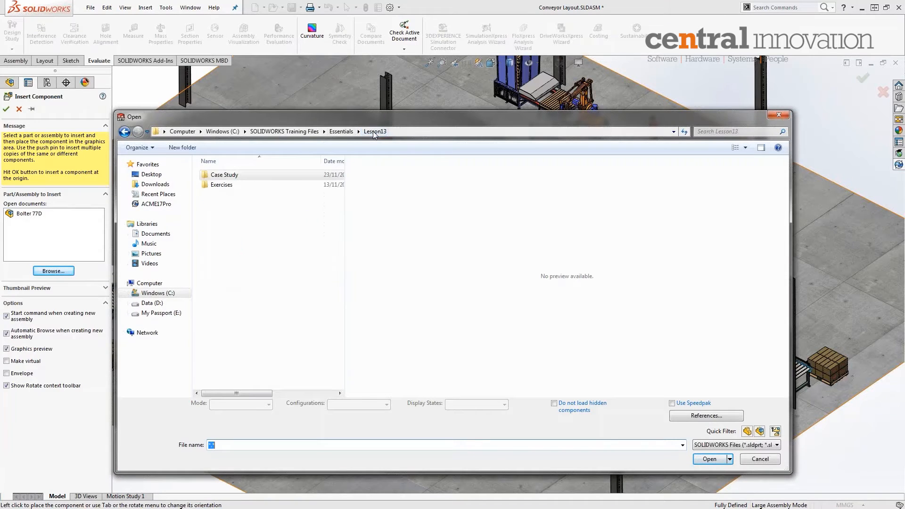
pyautogui.click(154, 236)
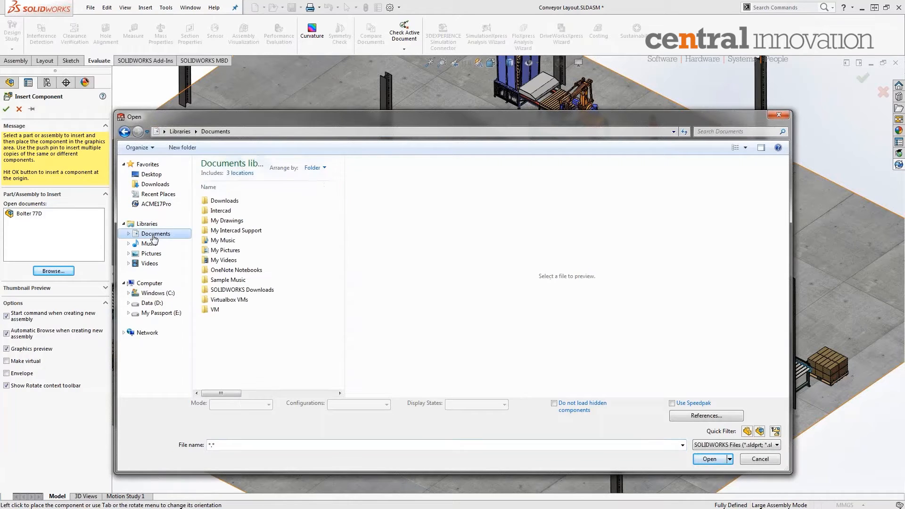
pyautogui.doubleClick(208, 215)
pyautogui.scroll(-2, 227, 330)
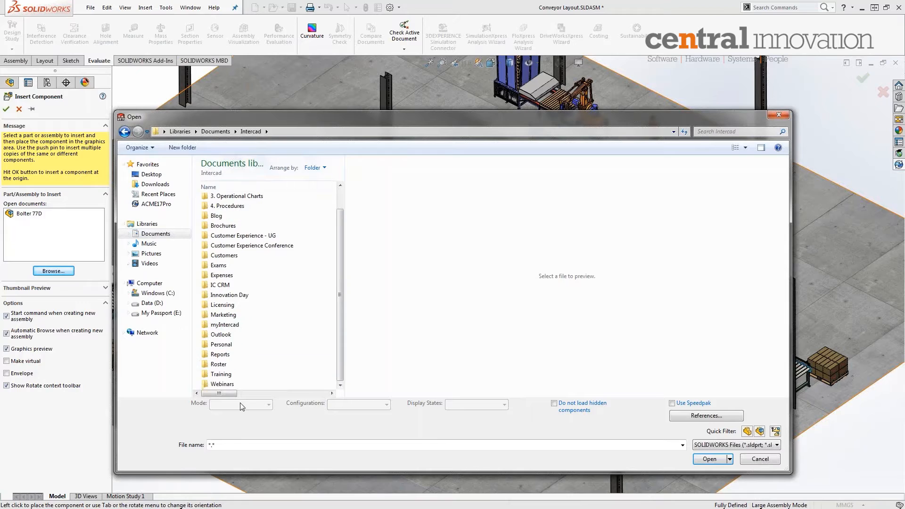
pyautogui.doubleClick(221, 382)
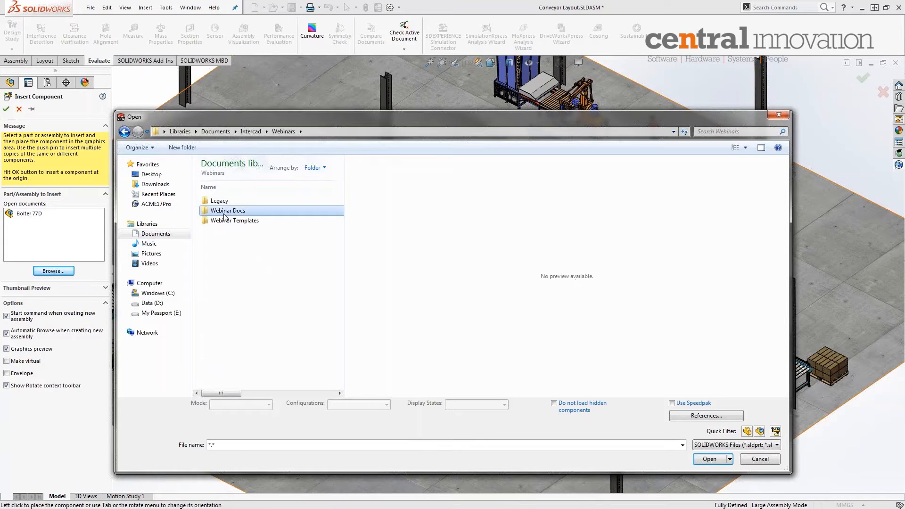
pyautogui.doubleClick(228, 210)
pyautogui.doubleClick(220, 202)
pyautogui.doubleClick(225, 230)
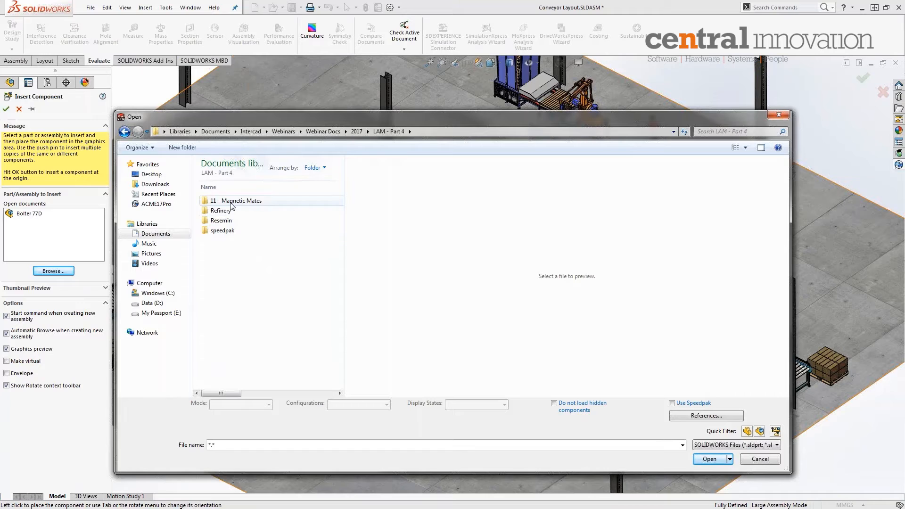
pyautogui.doubleClick(231, 201)
# - Try placing Spur Conveyor.SLDASM in its Default_speedpak configuration at the free end of the central straight conveyor, and undo the insertion
pyautogui.click(235, 231)
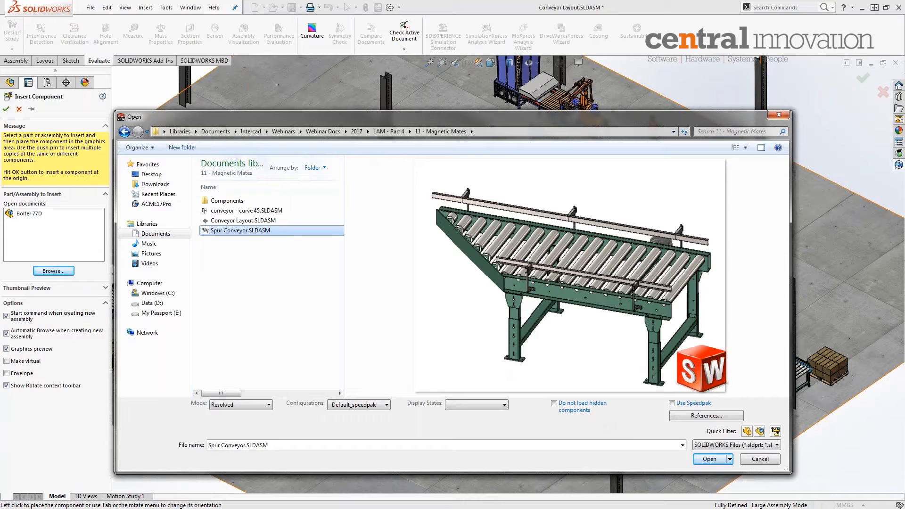
pyautogui.click(707, 459)
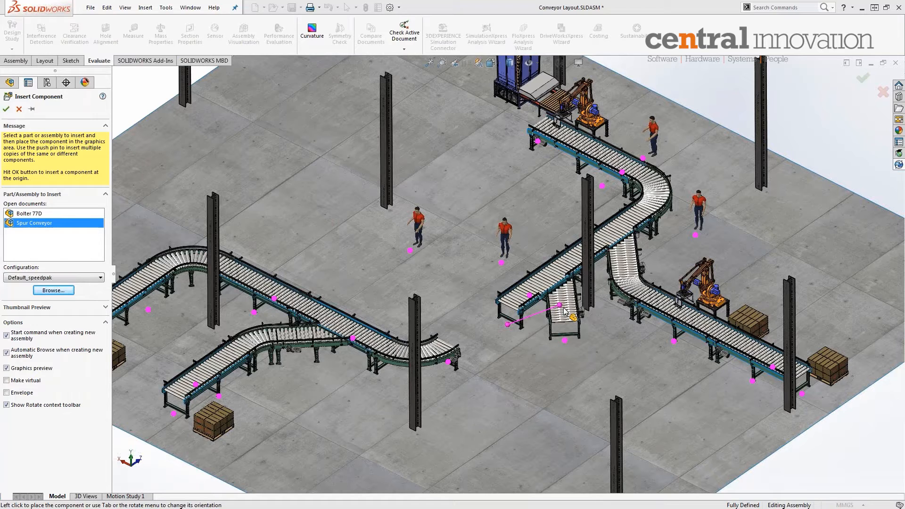
pyautogui.click(566, 311)
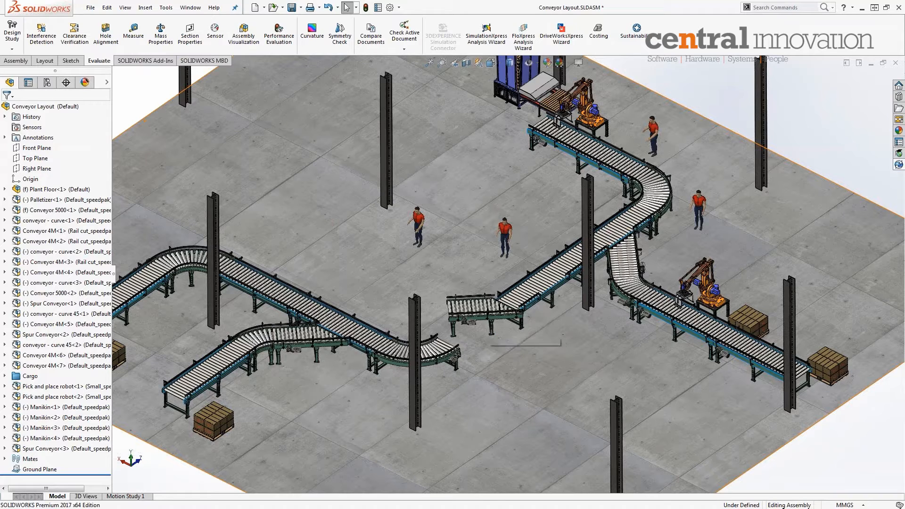
pyautogui.click(328, 8)
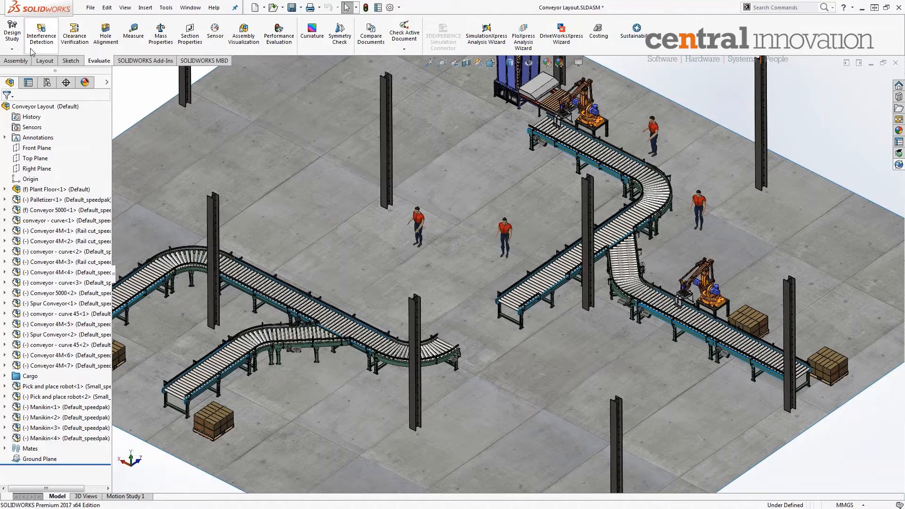
# - Insert Spur Conveyor.SLDASM on the side of the long straight conveyor opposite the existing spur branch, snapping it to a connection point
pyautogui.click(19, 60)
pyautogui.click(48, 42)
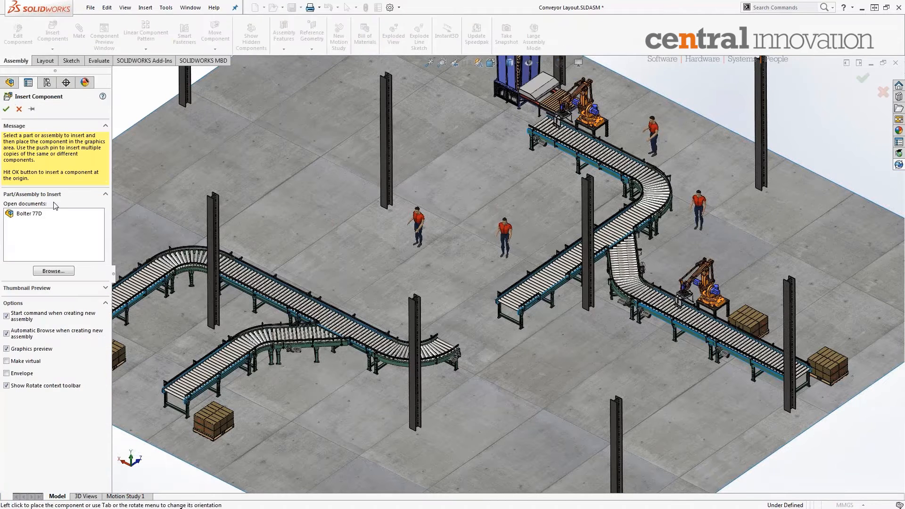
pyautogui.click(45, 272)
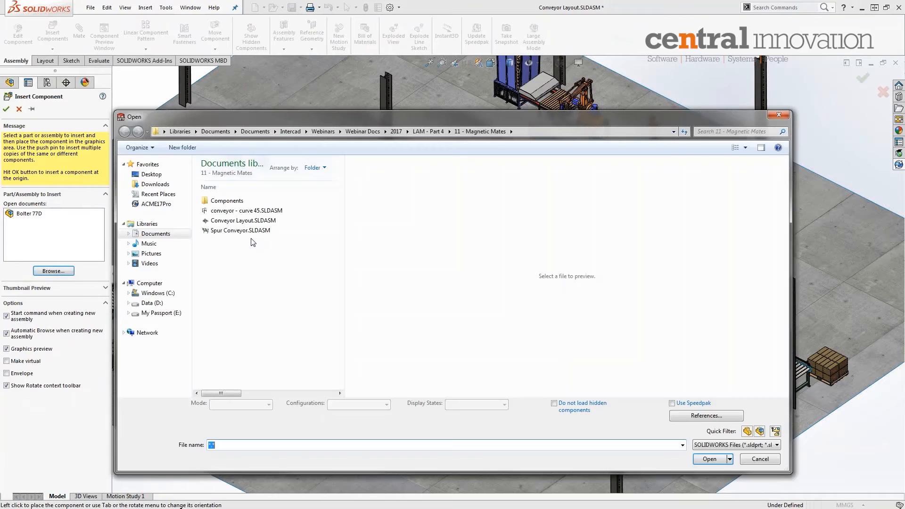
pyautogui.click(240, 230)
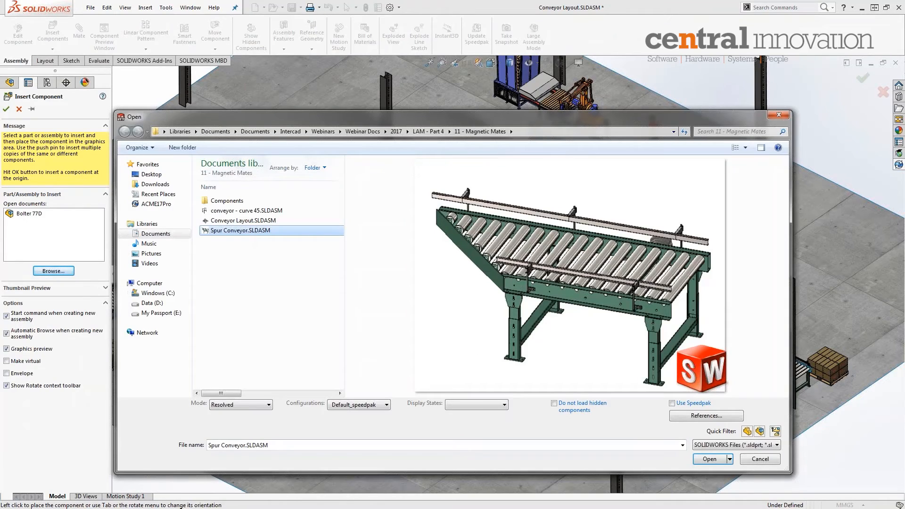
pyautogui.click(708, 458)
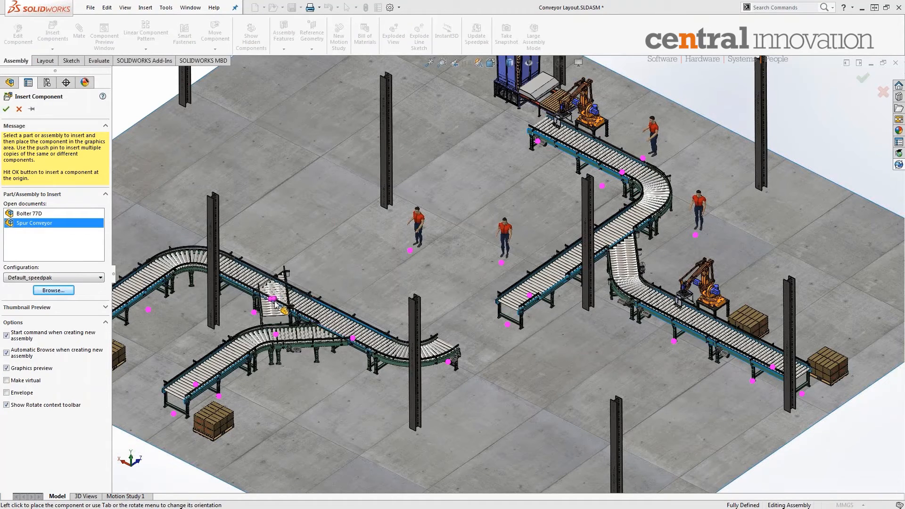
pyautogui.click(275, 301)
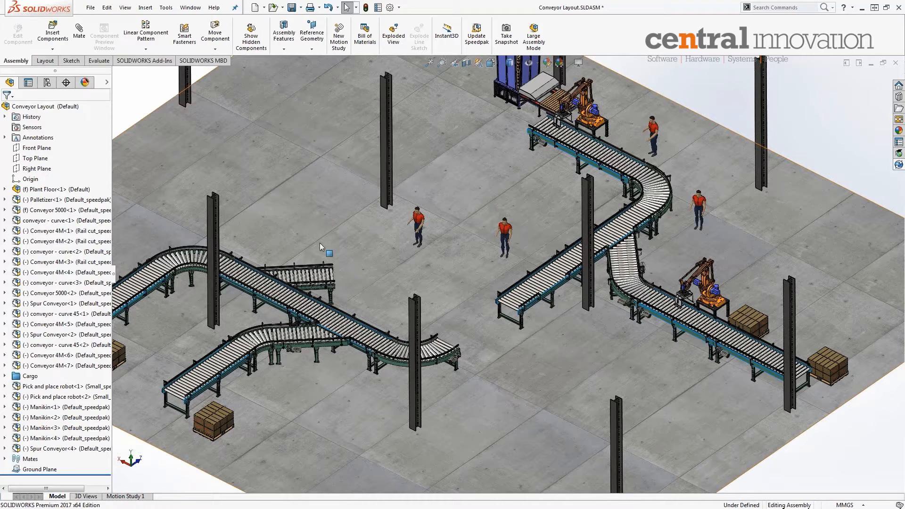
# - Move the curved conveyor with its attached line and snap it onto the free end of the central straight conveyor
pyautogui.click(444, 361)
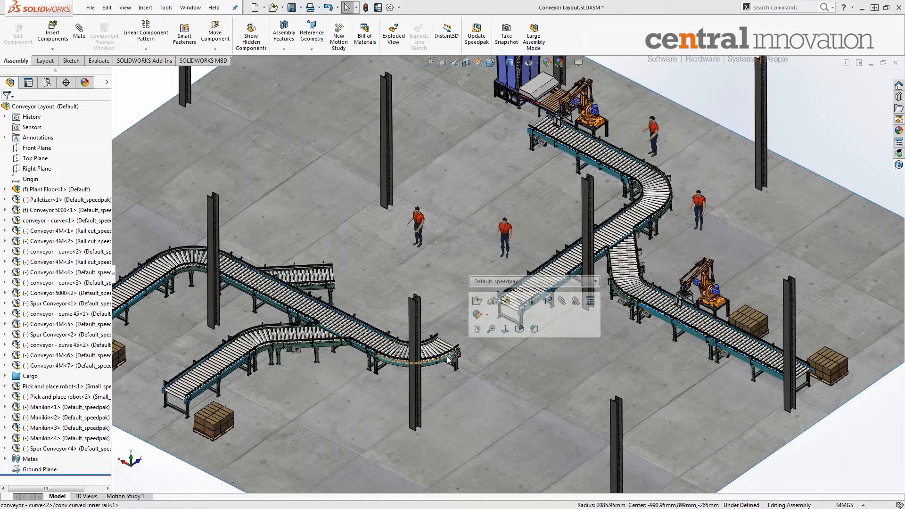
pyautogui.moveTo(448, 360); pyautogui.dragTo(510, 320)
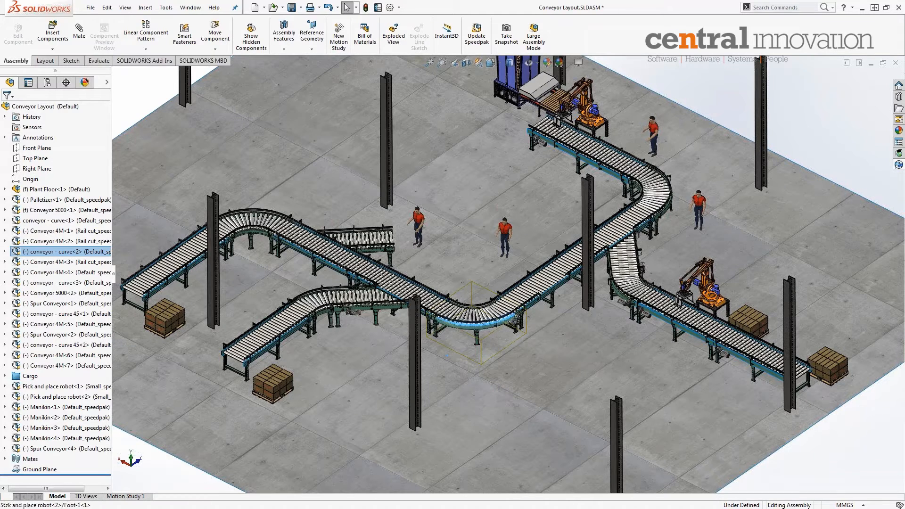
# - Copy the pick and place robot to the opposite side of its conveyor, and move the middle manikin beside the central straight conveyor
pyautogui.keyDown('ctrl'); pyautogui.moveTo(696, 329); pyautogui.dragTo(656, 344); pyautogui.keyUp('ctrl')
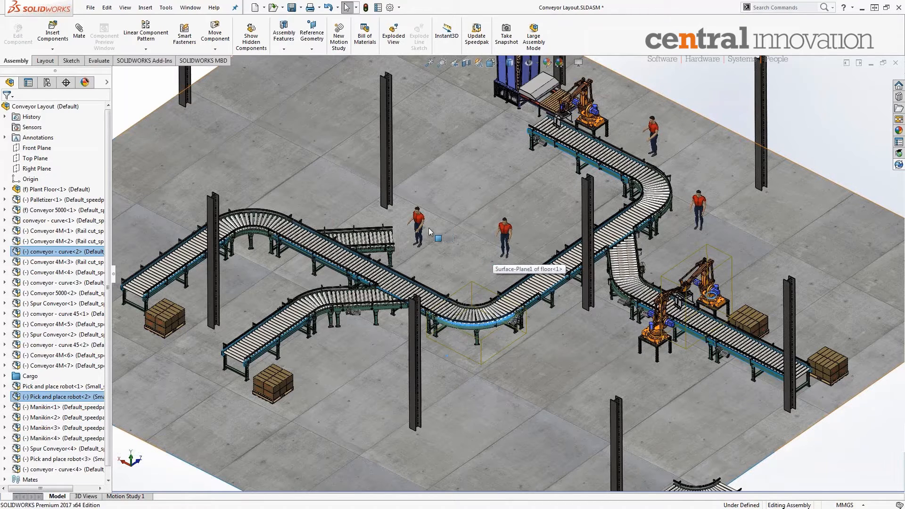
pyautogui.click(509, 230)
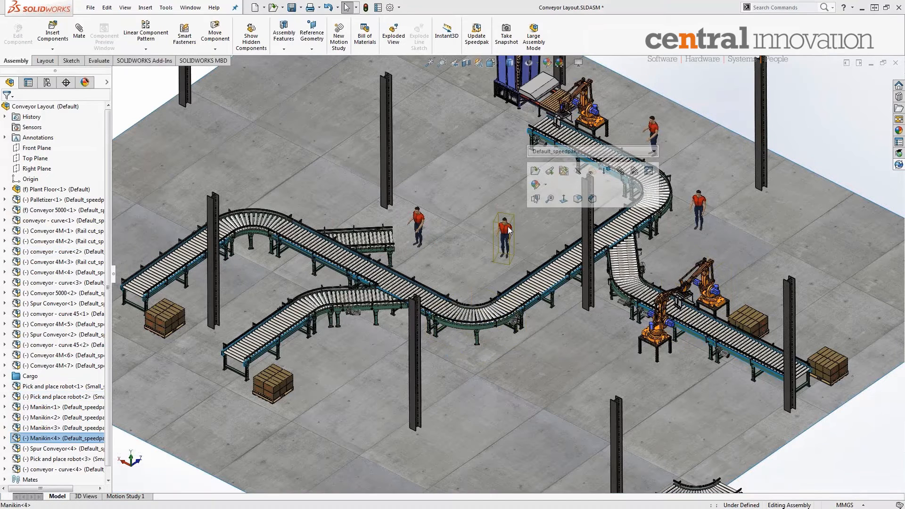
pyautogui.moveTo(509, 229); pyautogui.dragTo(521, 262)
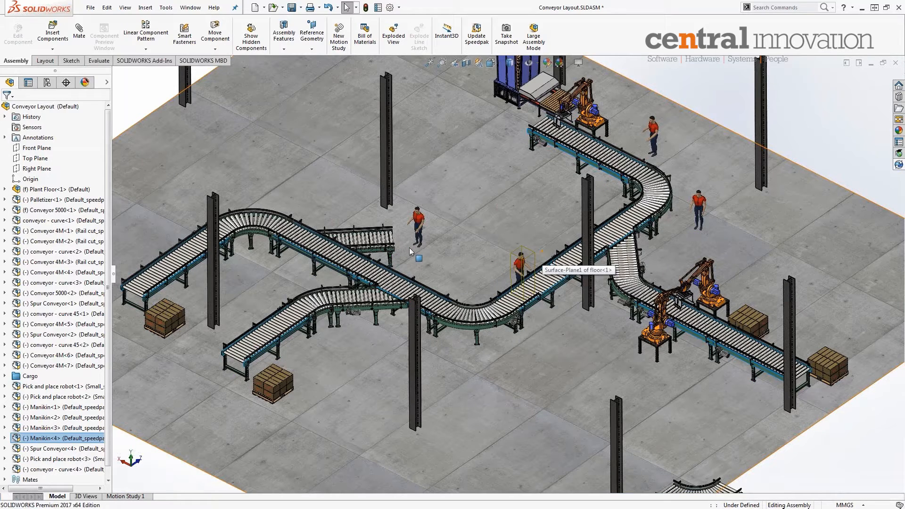
# - Open the newly inserted Spur Conveyor<4> in its own window and examine the Connector1 and Connector2 published references
pyautogui.click(52, 448)
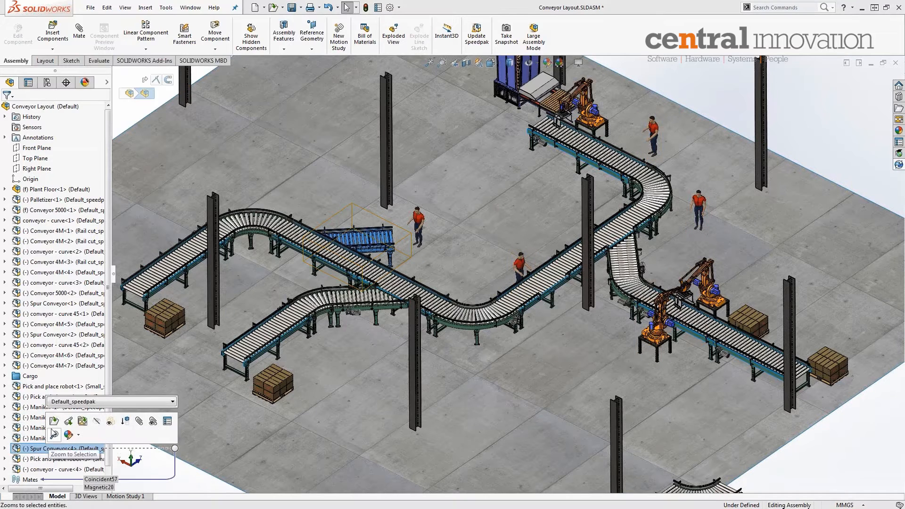
pyautogui.click(54, 421)
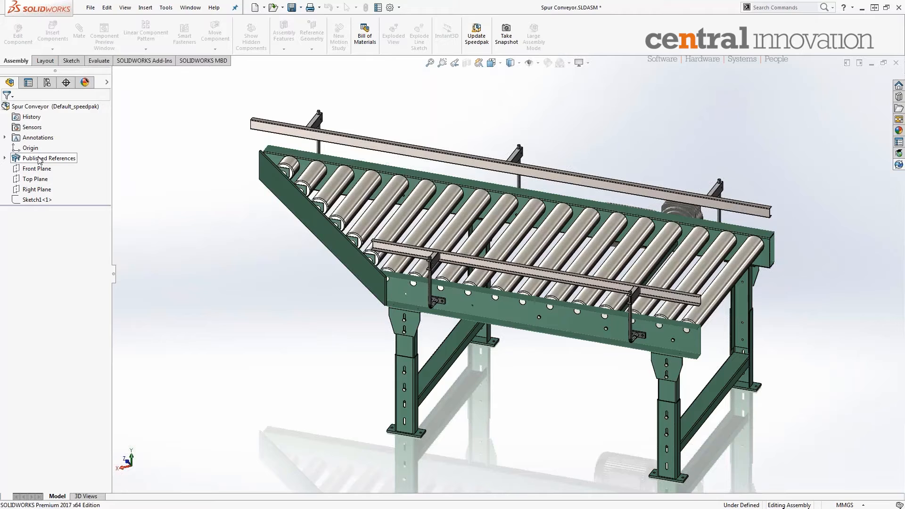
pyautogui.click(6, 158)
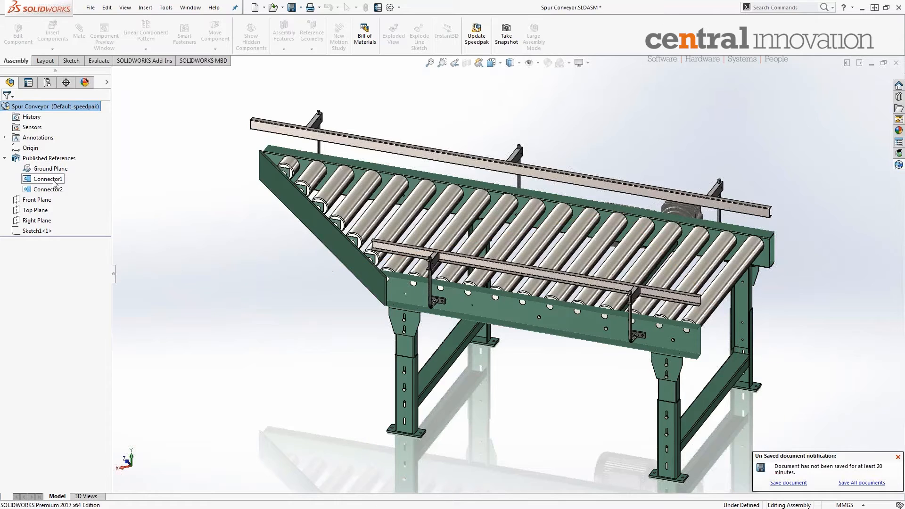
pyautogui.click(54, 183)
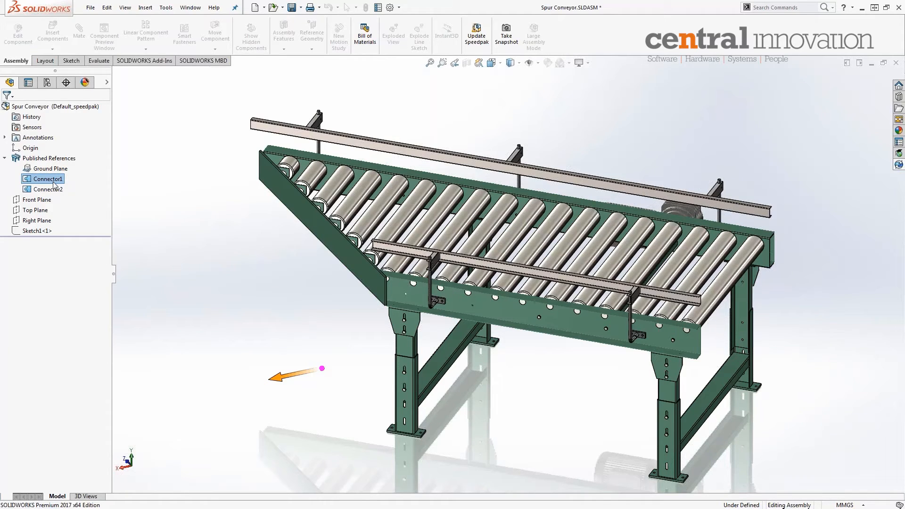
pyautogui.click(48, 189)
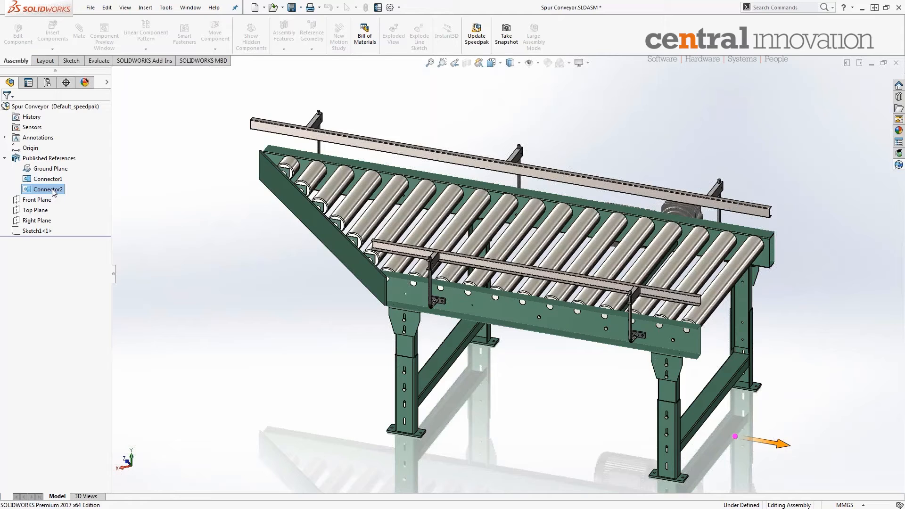
# - Examine which bodies and published references the Default_speedpak configuration includes, leaving its SpeedPak definition without applying changes
pyautogui.click(47, 84)
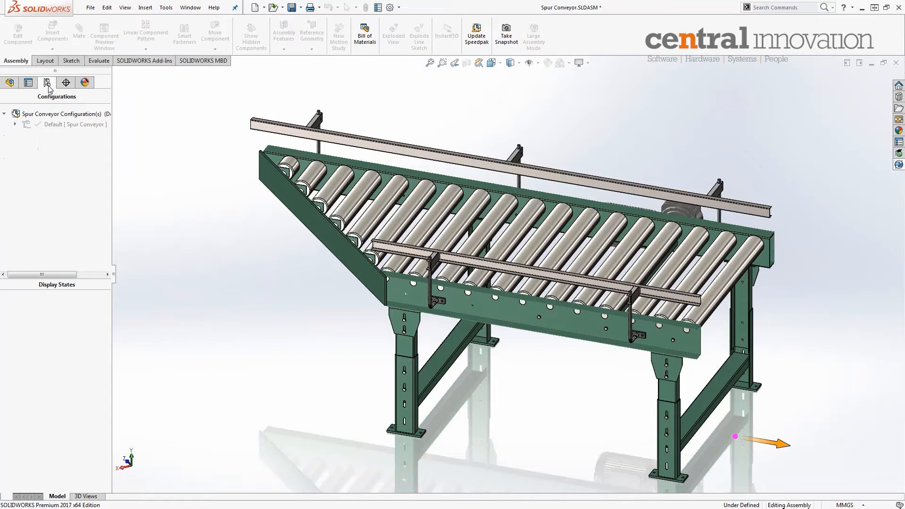
pyautogui.click(15, 124)
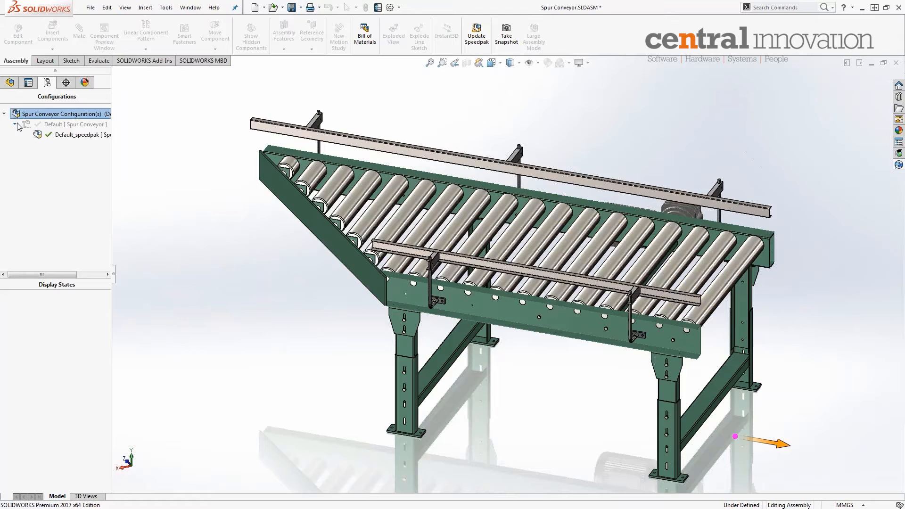
pyautogui.rightClick(56, 135)
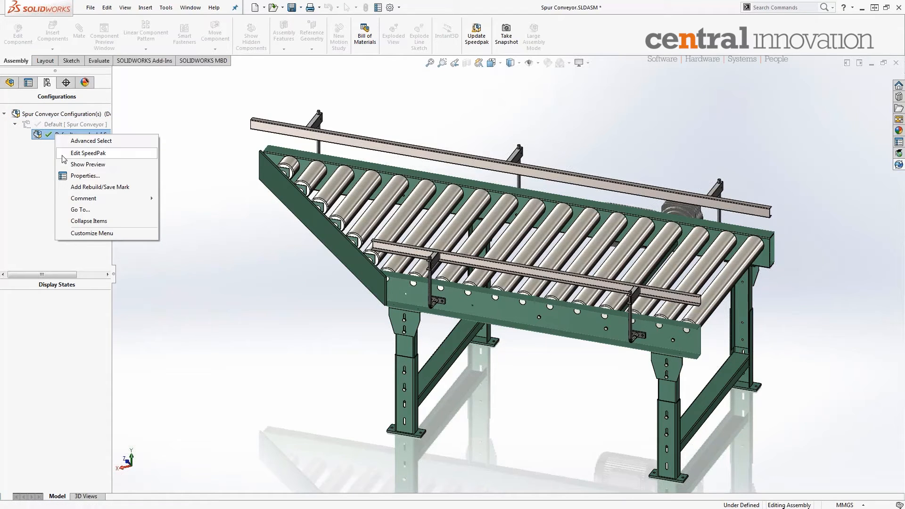
pyautogui.click(88, 154)
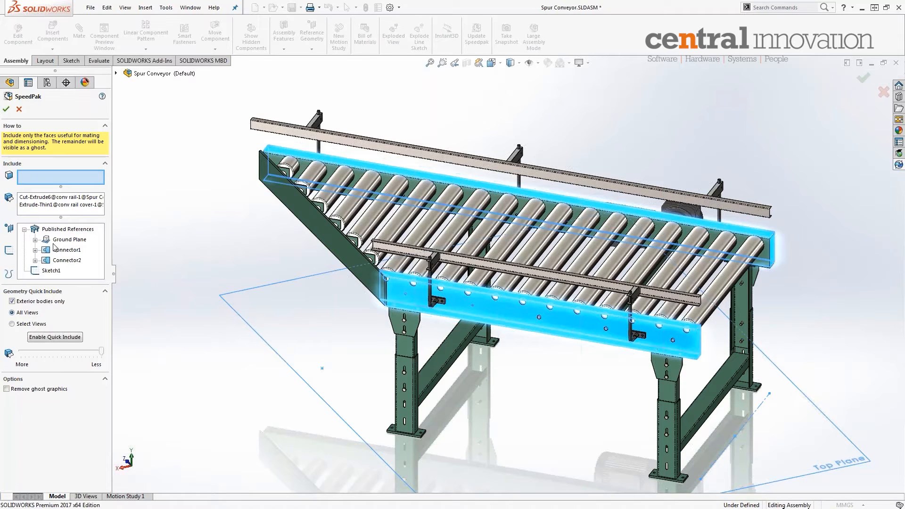
pyautogui.click(21, 112)
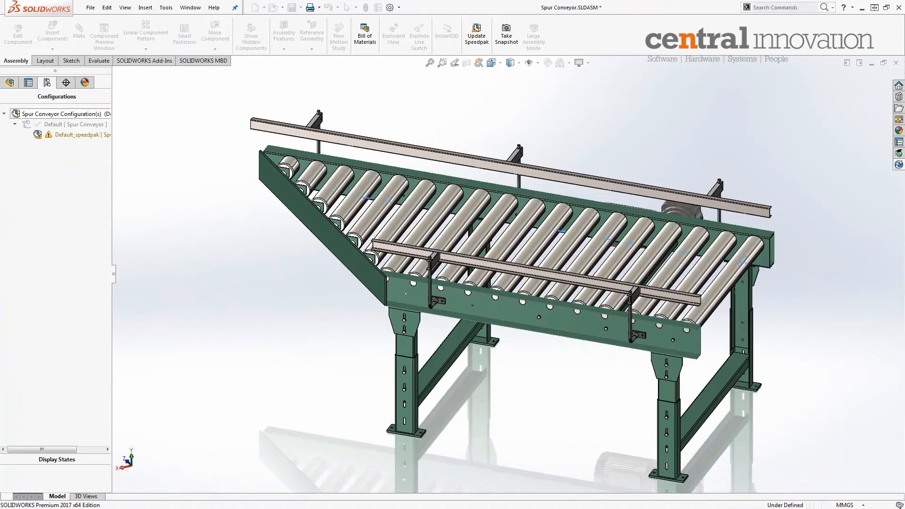
pyautogui.click(149, 9)
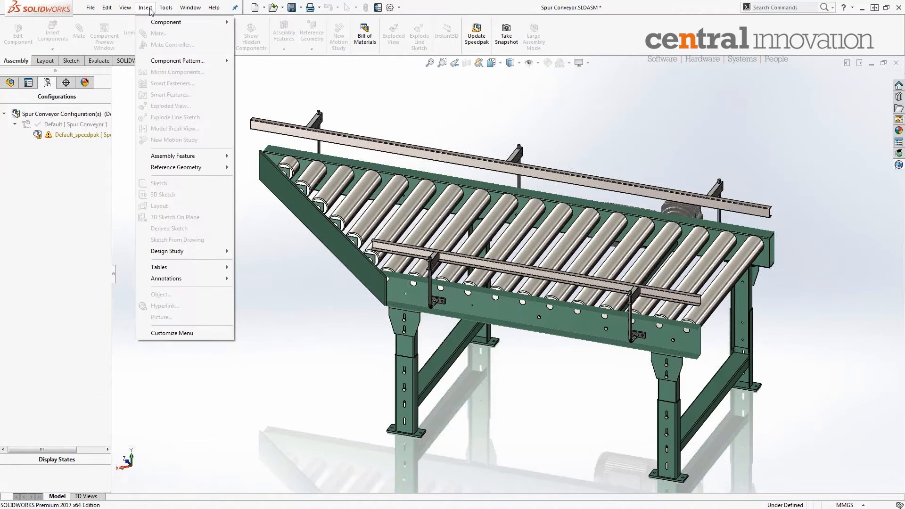
pyautogui.click(113, 120)
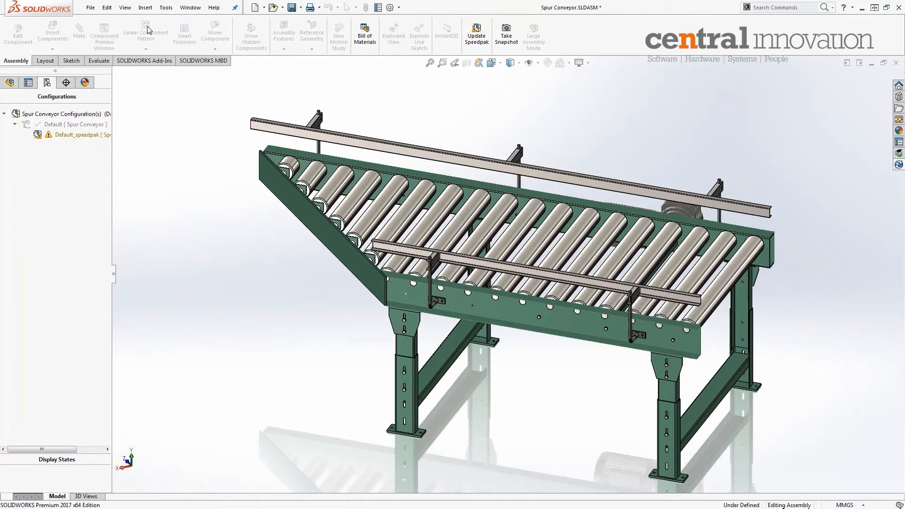
pyautogui.click(149, 9)
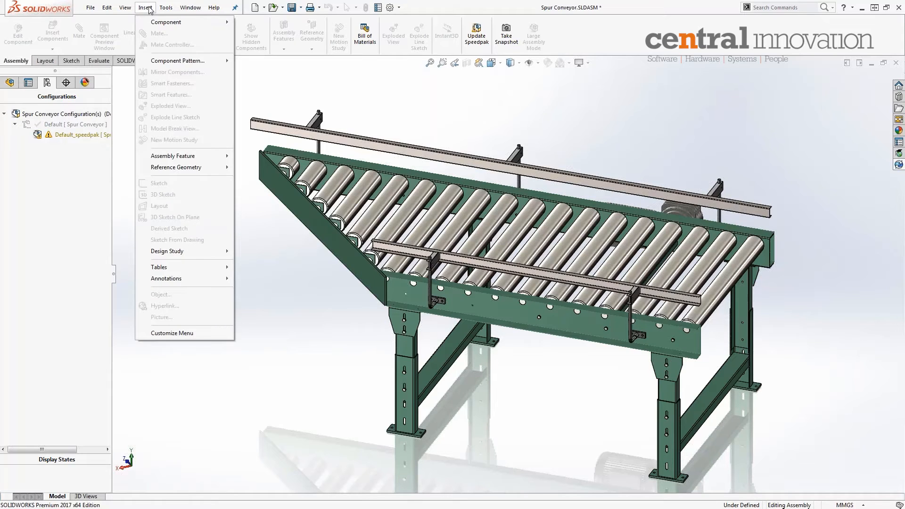
pyautogui.click(120, 110)
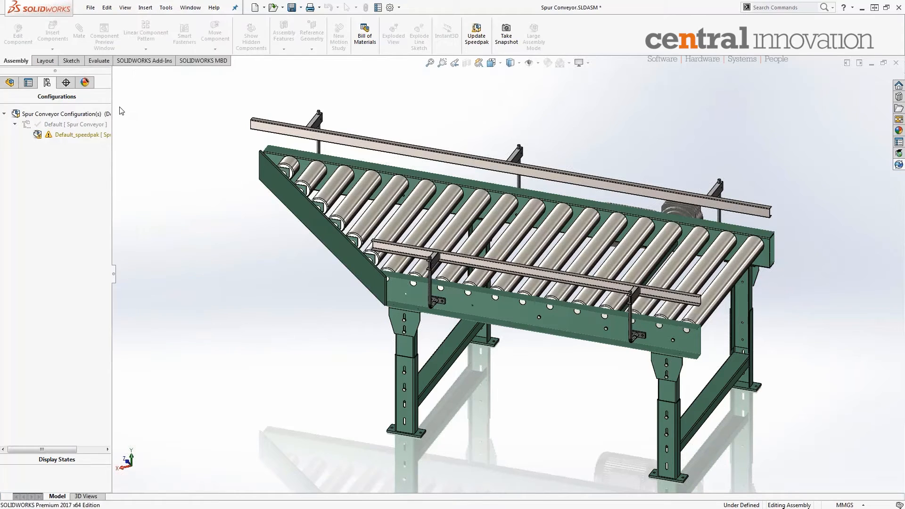
pyautogui.click(10, 82)
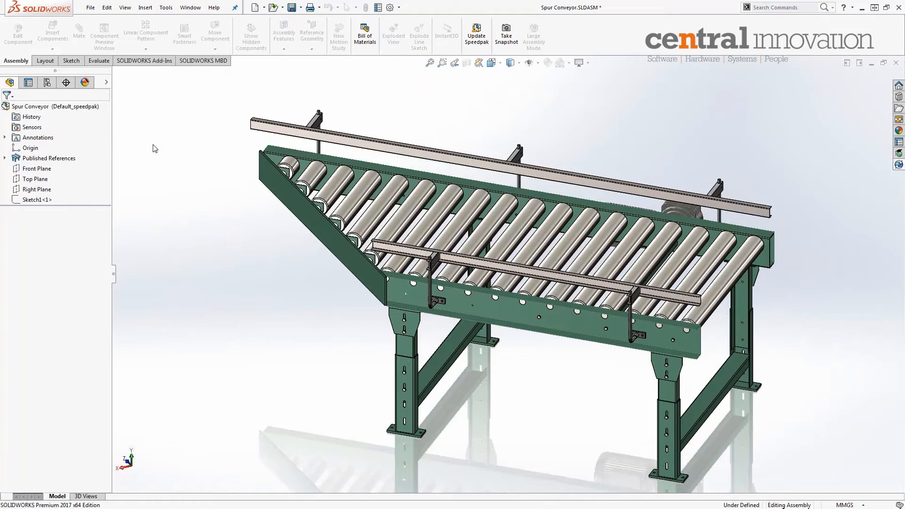
pyautogui.click(5, 159)
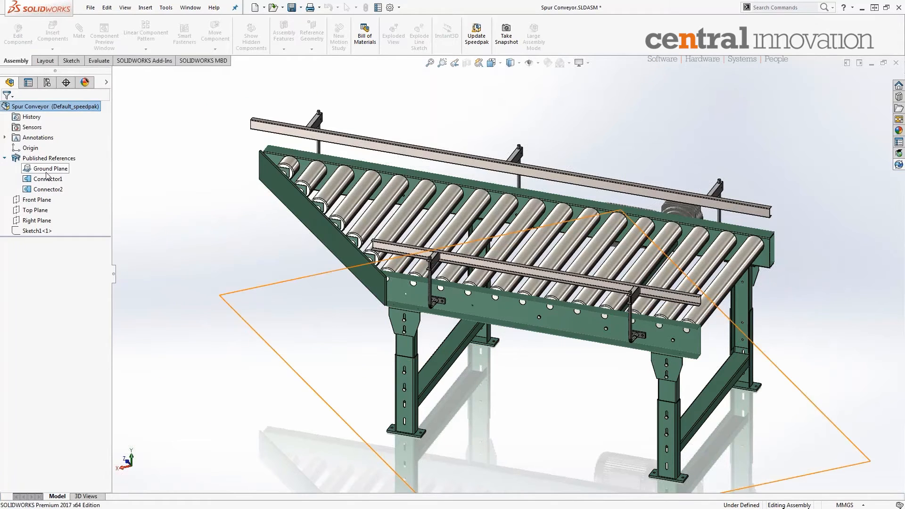
pyautogui.click(5, 159)
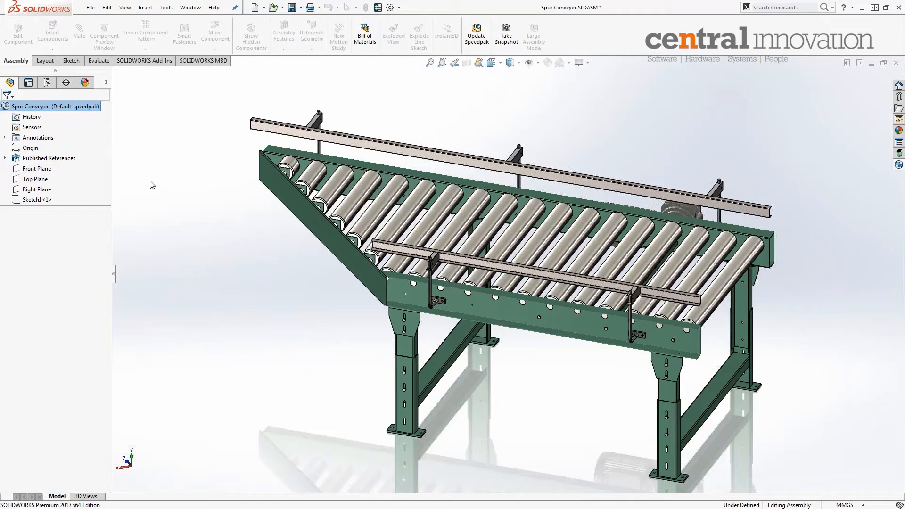
# - Close Spur Conveyor.SLDASM without saving, discarding its changes in the Conveyor Layout assembly and rebuilding the document
pyautogui.click(896, 62)
pyautogui.click(470, 258)
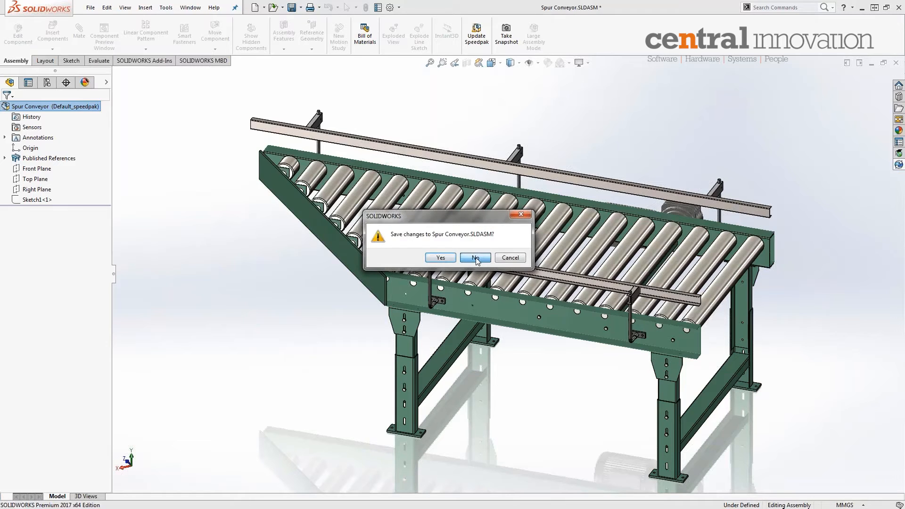
pyautogui.click(435, 270)
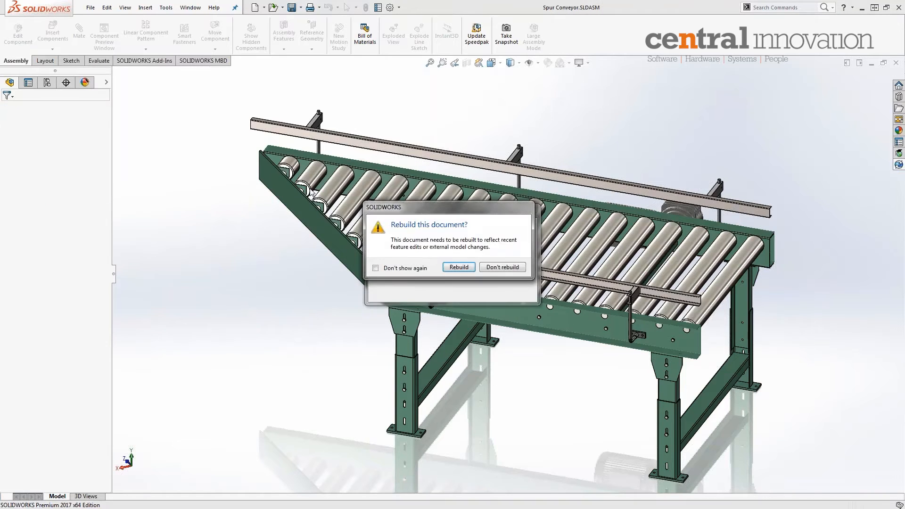
pyautogui.click(460, 266)
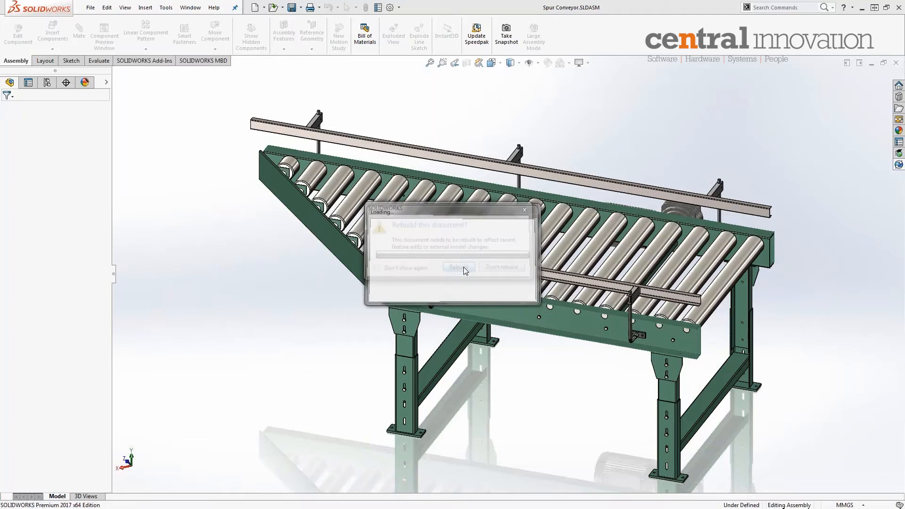
pyautogui.click(473, 258)
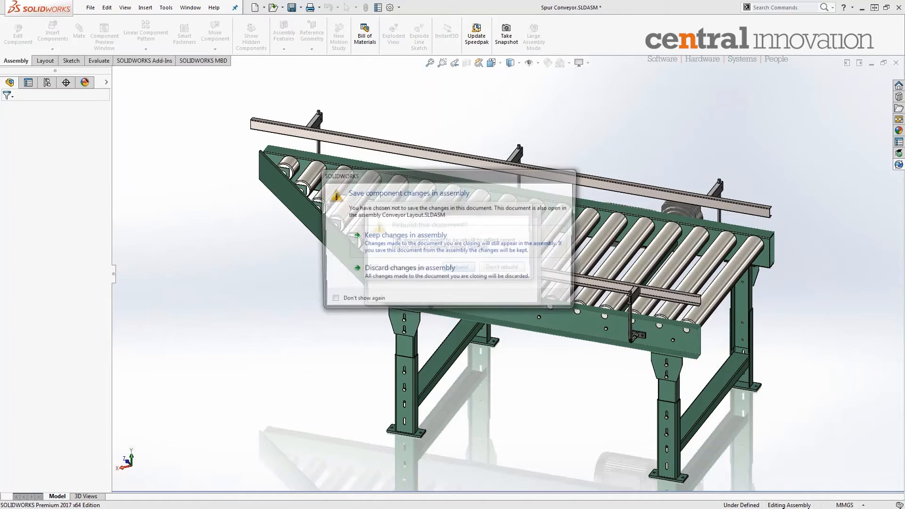
pyautogui.click(418, 272)
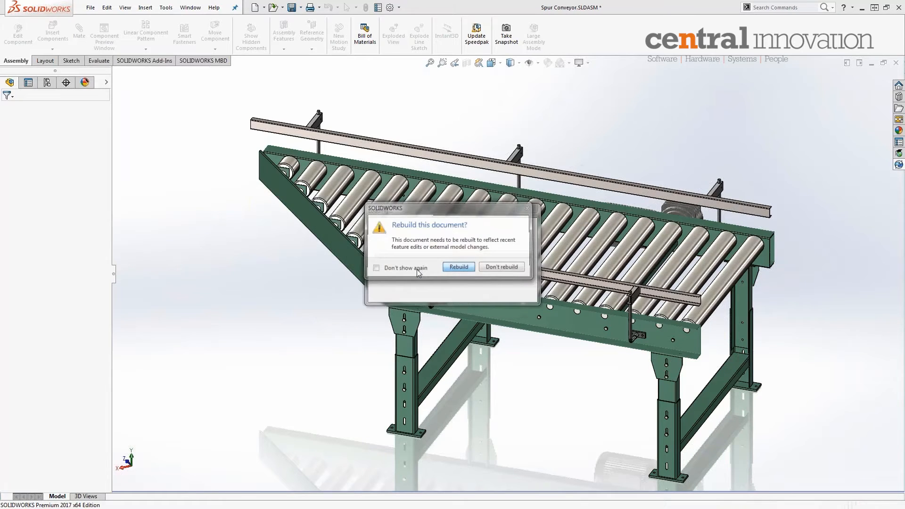
pyautogui.click(459, 267)
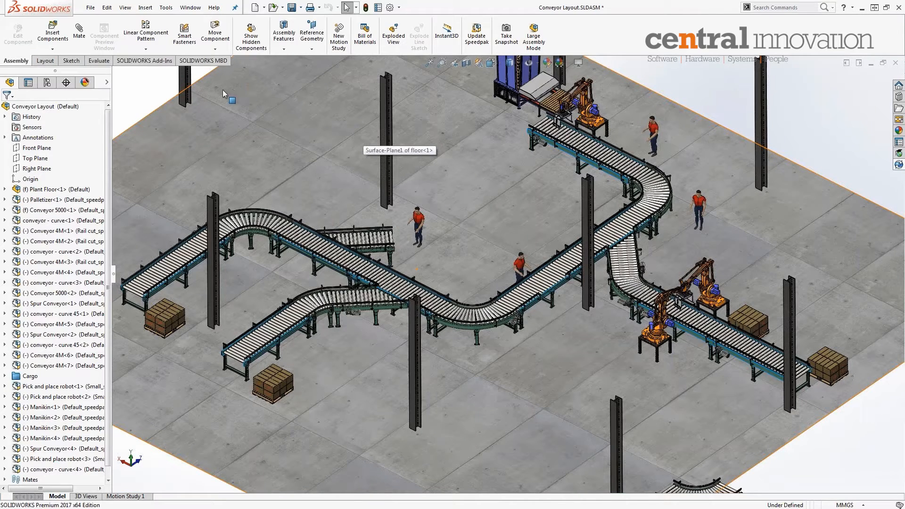
pyautogui.click(166, 7)
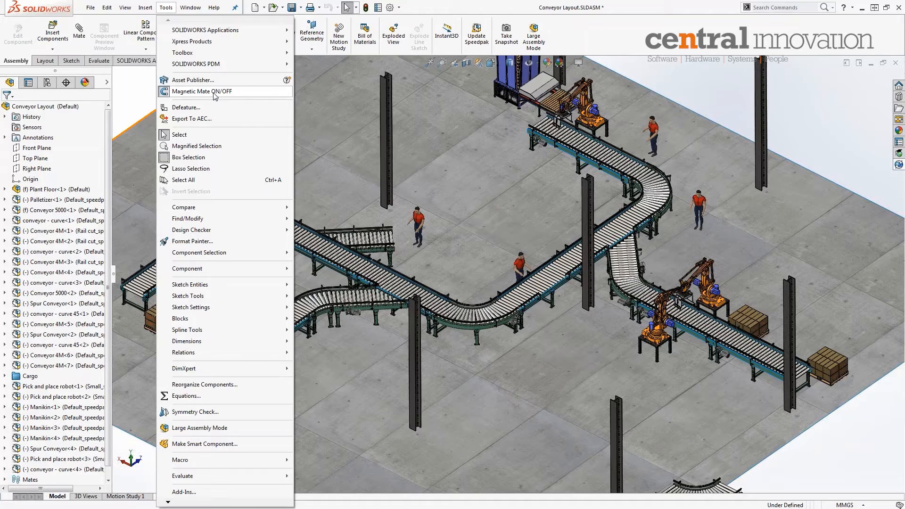
pyautogui.click(160, 95)
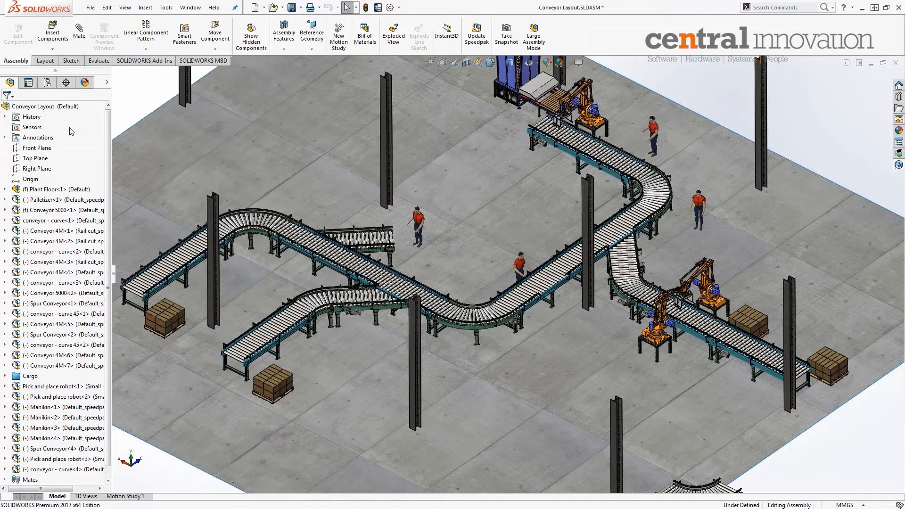
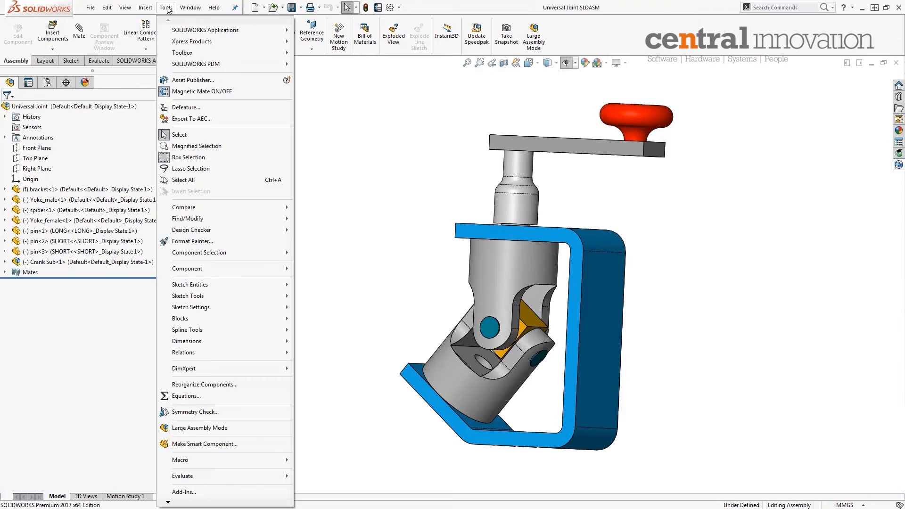
# - Start Defeature on the Universal Joint assembly and enable removal of selected components, with spider-1 and pin-1 chosen
pyautogui.click(191, 109)
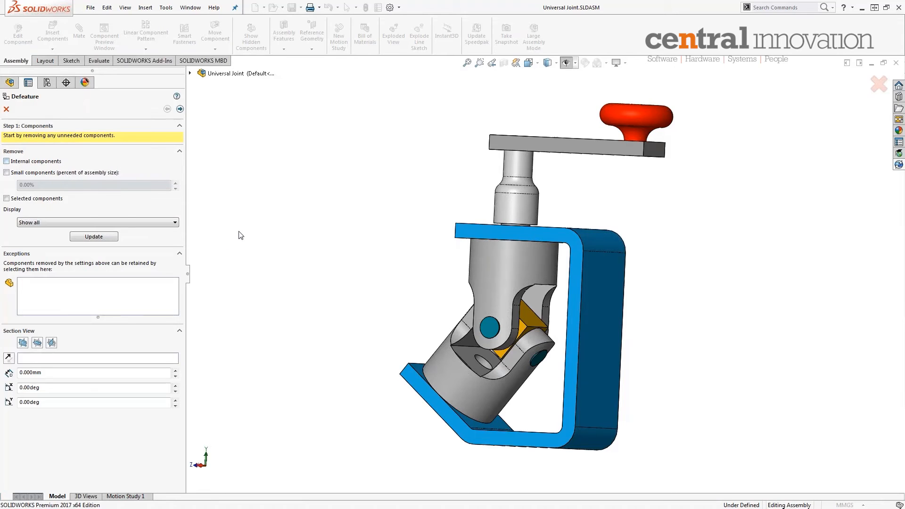
pyautogui.moveTo(238, 237); pyautogui.dragTo(314, 303, button='middle')
pyautogui.moveTo(285, 344); pyautogui.dragTo(320, 363, button='middle')
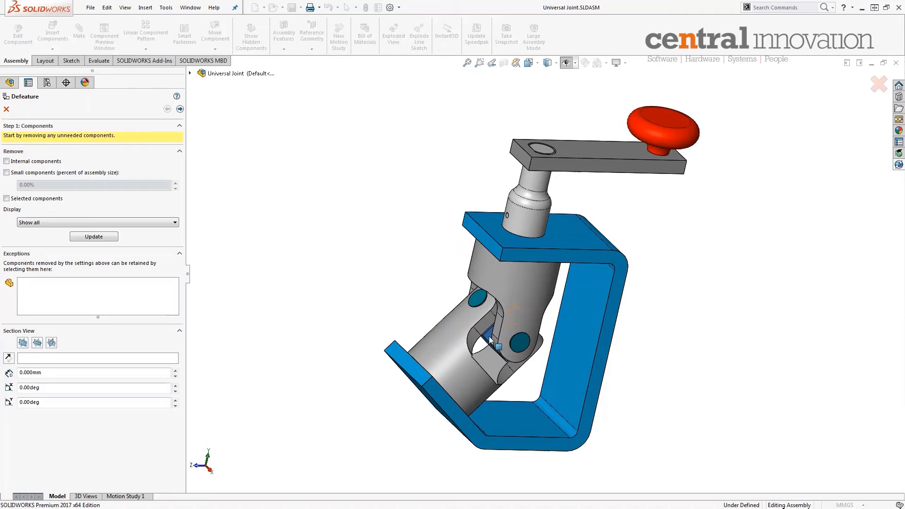
pyautogui.moveTo(366, 326); pyautogui.dragTo(285, 237, button='middle')
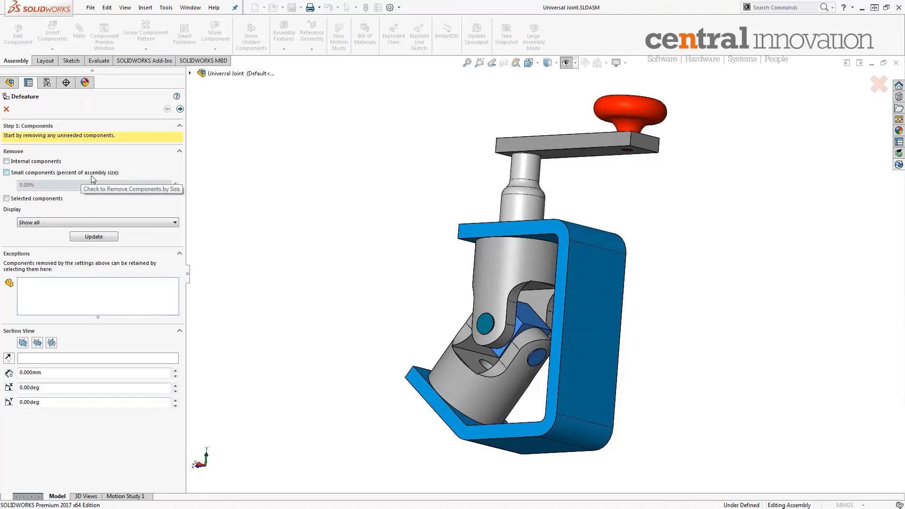
pyautogui.click(22, 201)
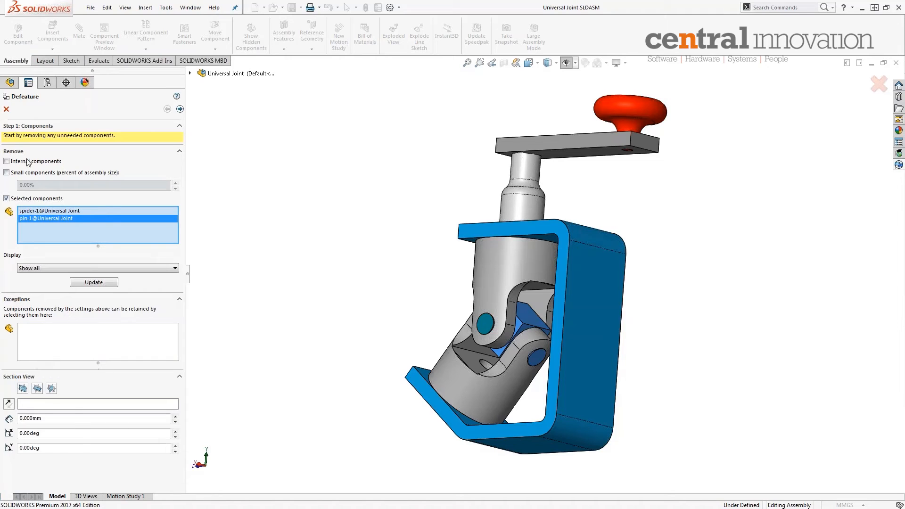
# - Complete the Defeature without exceptions, motion groups, features to keep or extra items to remove, only storing the settings for future use
pyautogui.click(40, 337)
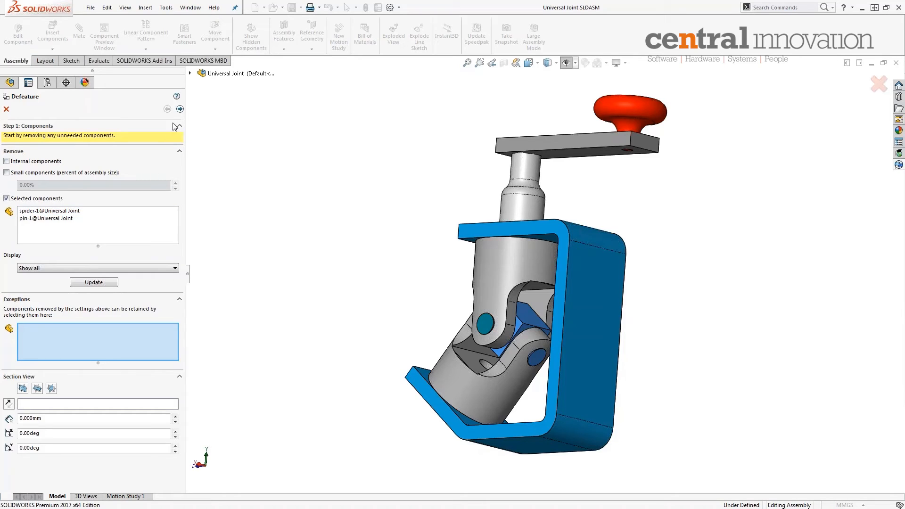
pyautogui.click(179, 110)
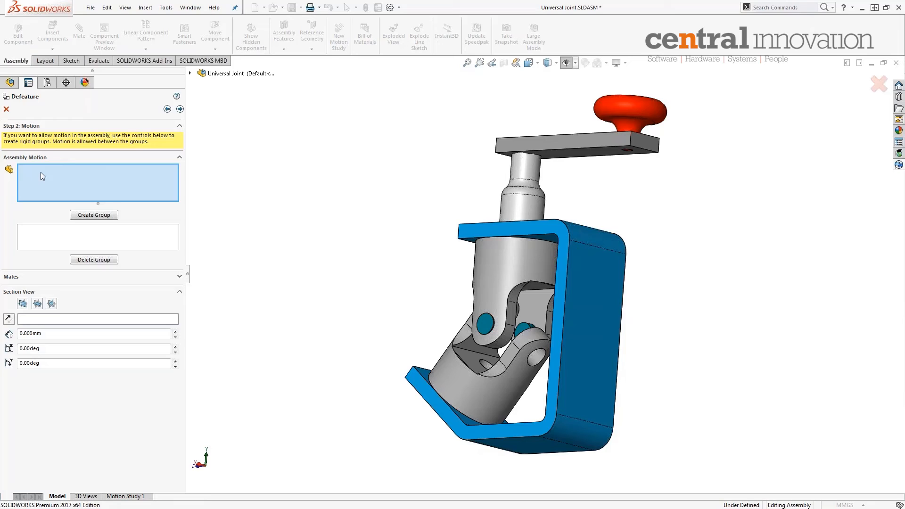
pyautogui.click(181, 110)
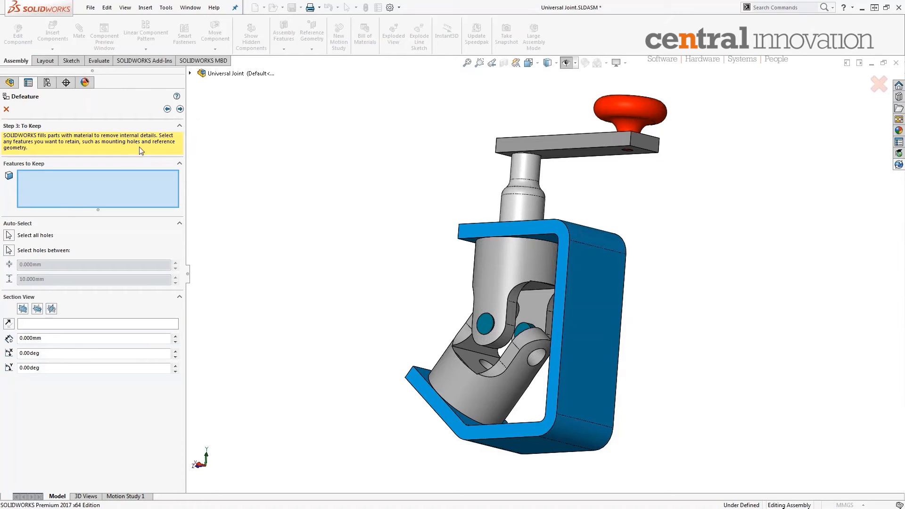
pyautogui.click(180, 110)
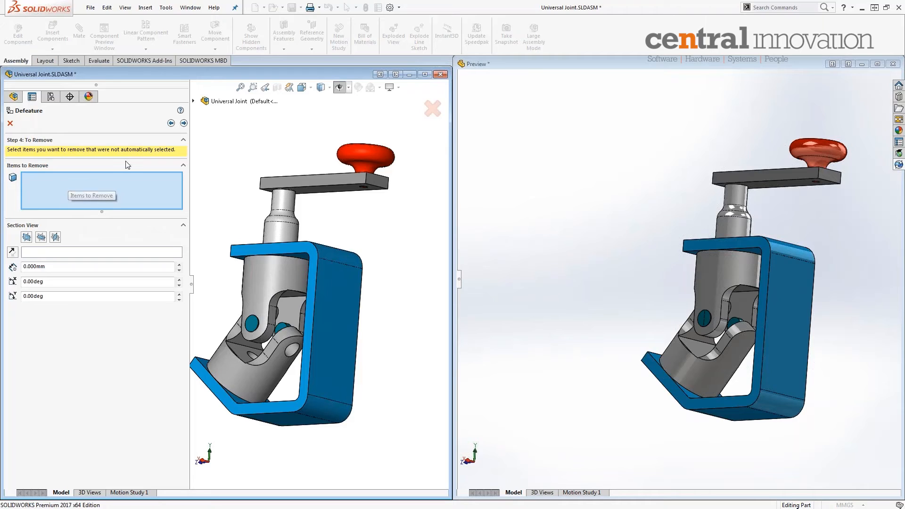
pyautogui.click(184, 124)
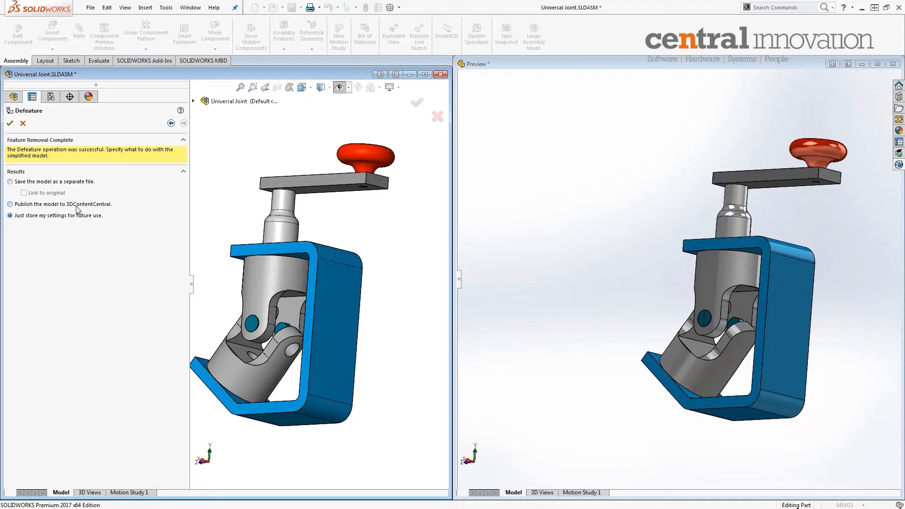
pyautogui.click(11, 125)
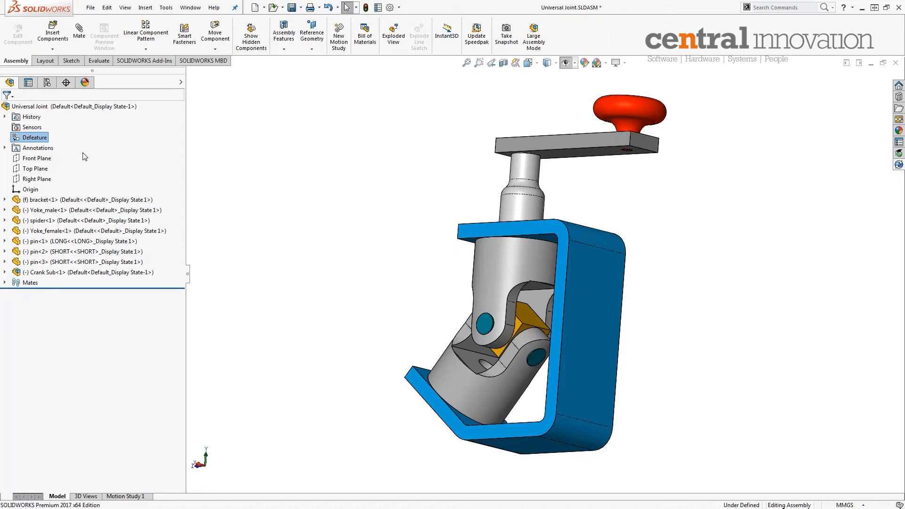
# - Check the Universal Joint's configurations, then return to its feature tree
pyautogui.click(46, 83)
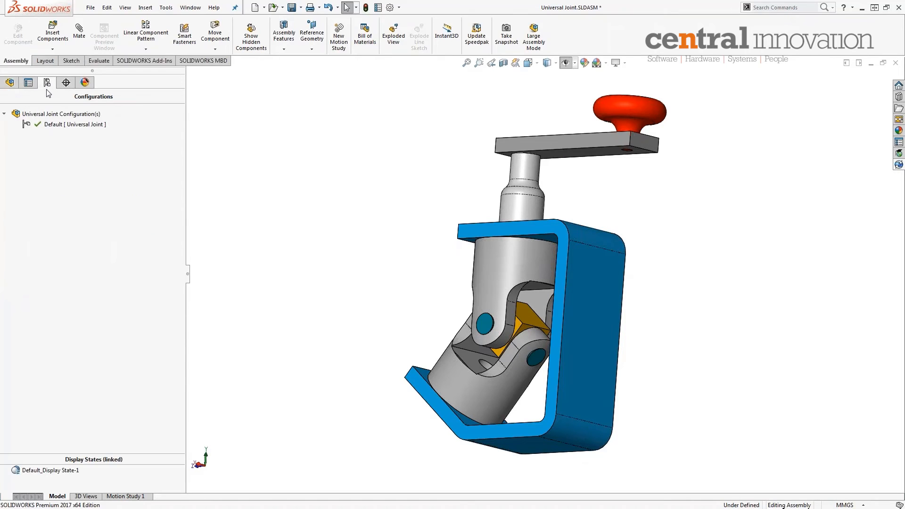
pyautogui.click(10, 83)
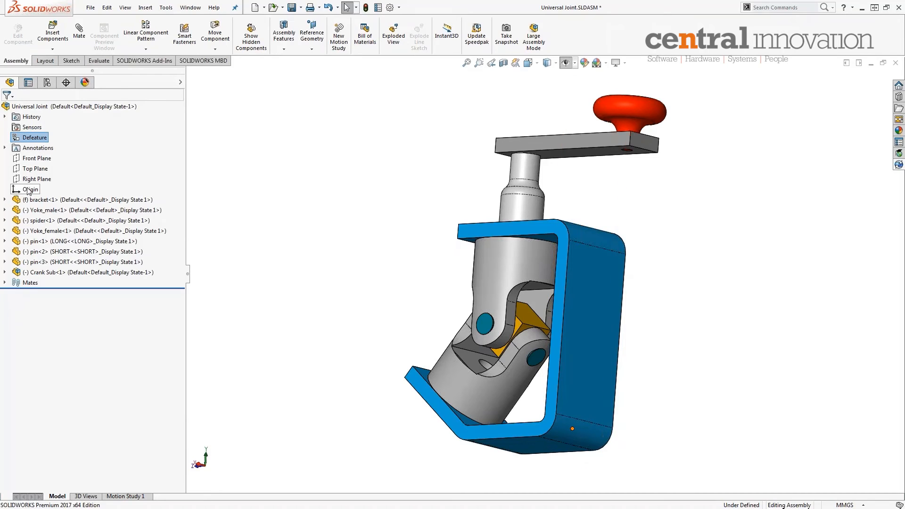